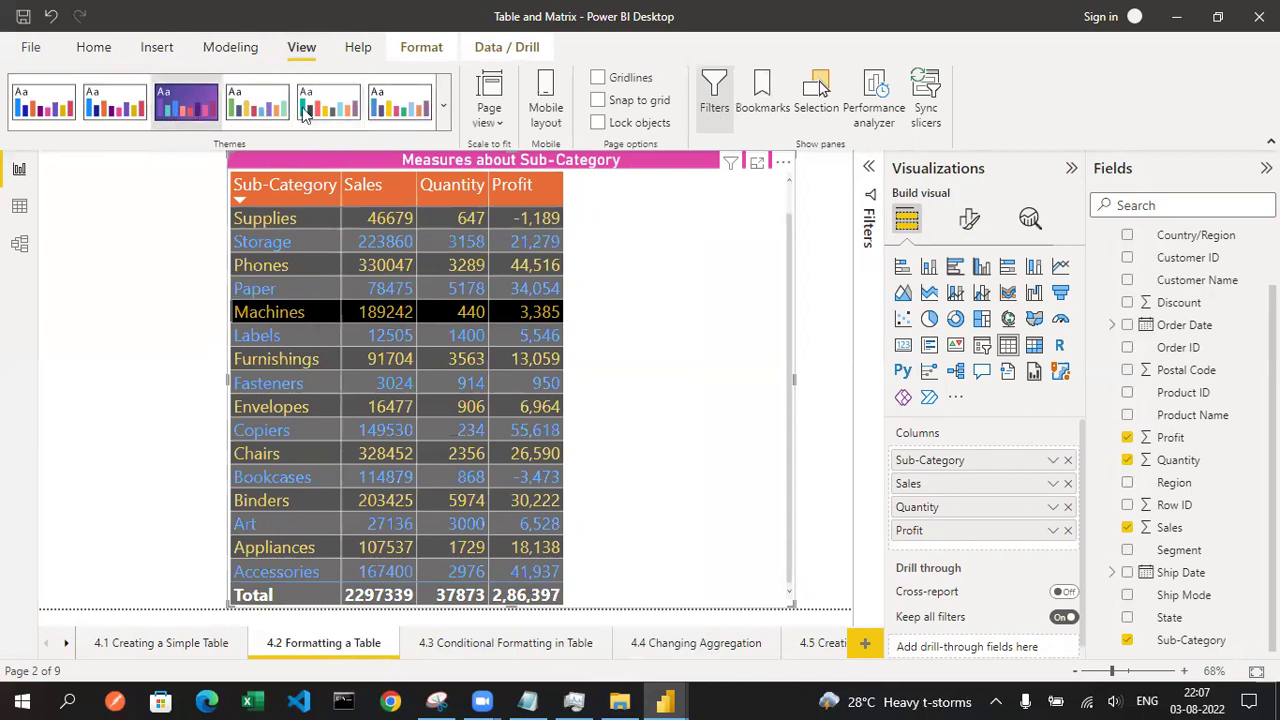
Apply the Classic theme to the report.
left_click(256, 103)
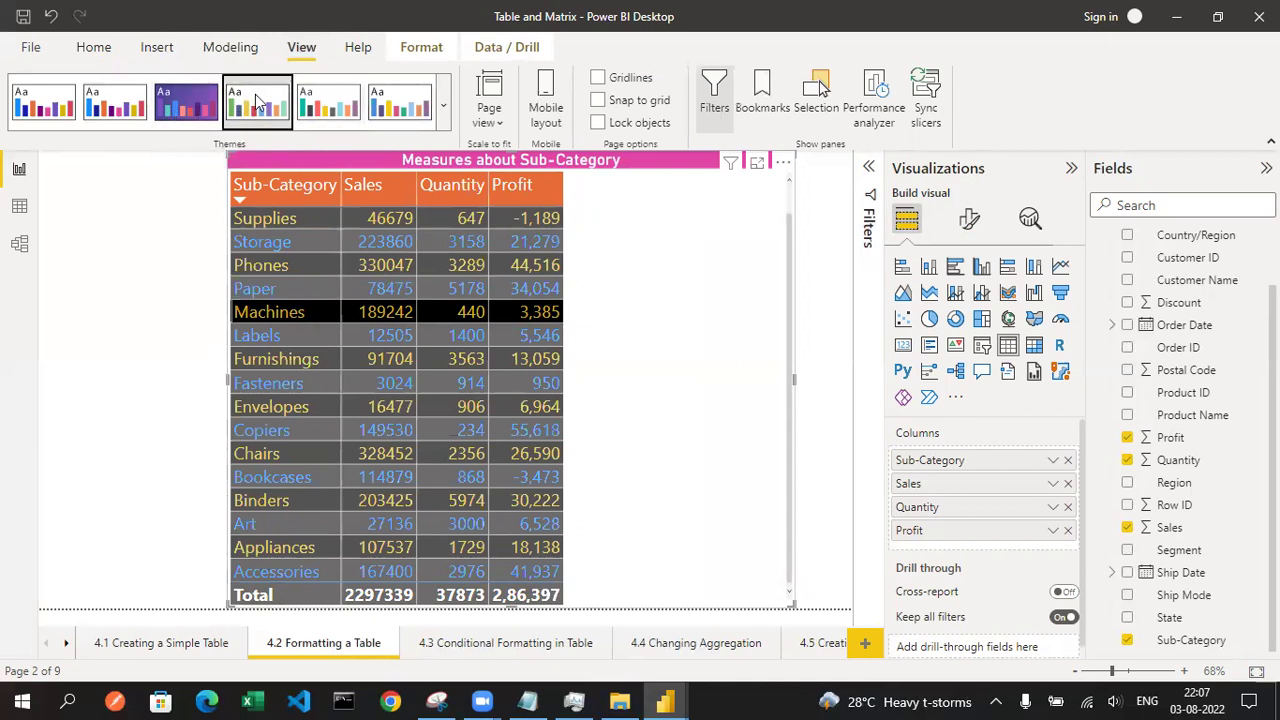
left_click(329, 110)
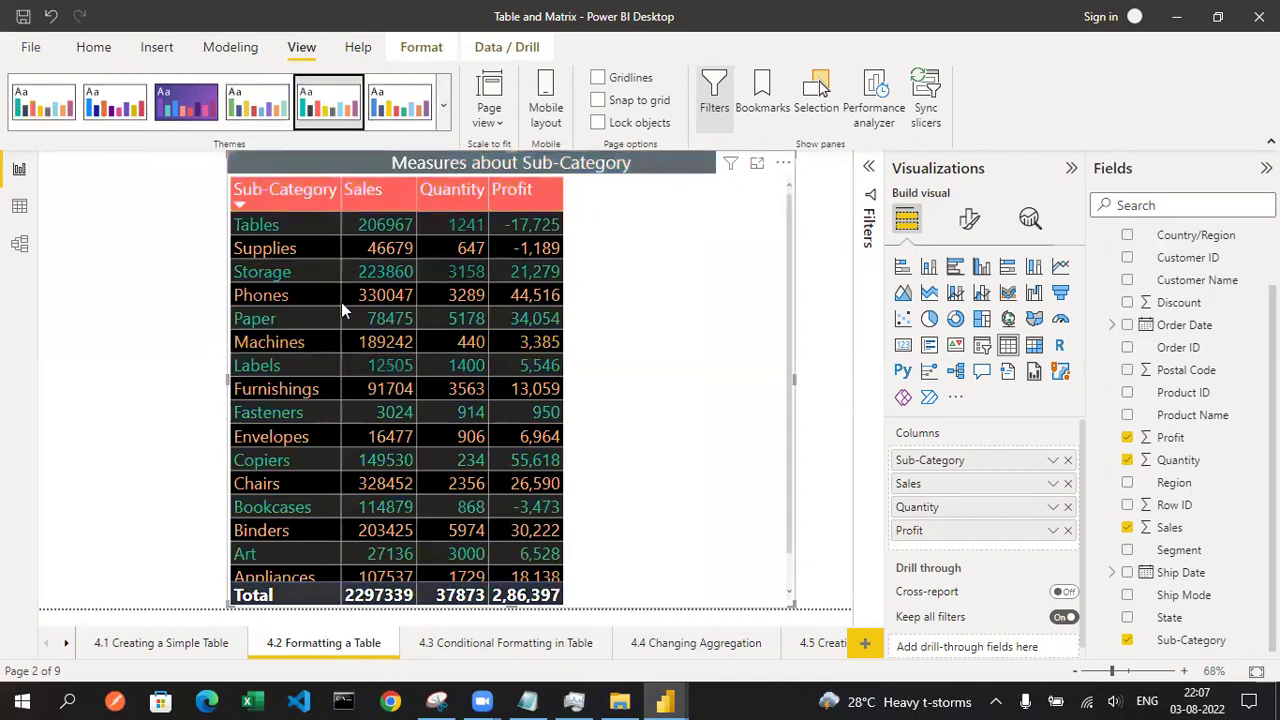
Open the current theme's customization settings, look through the Page and Filter pane sections, and leave without applying anything.
left_click(444, 95)
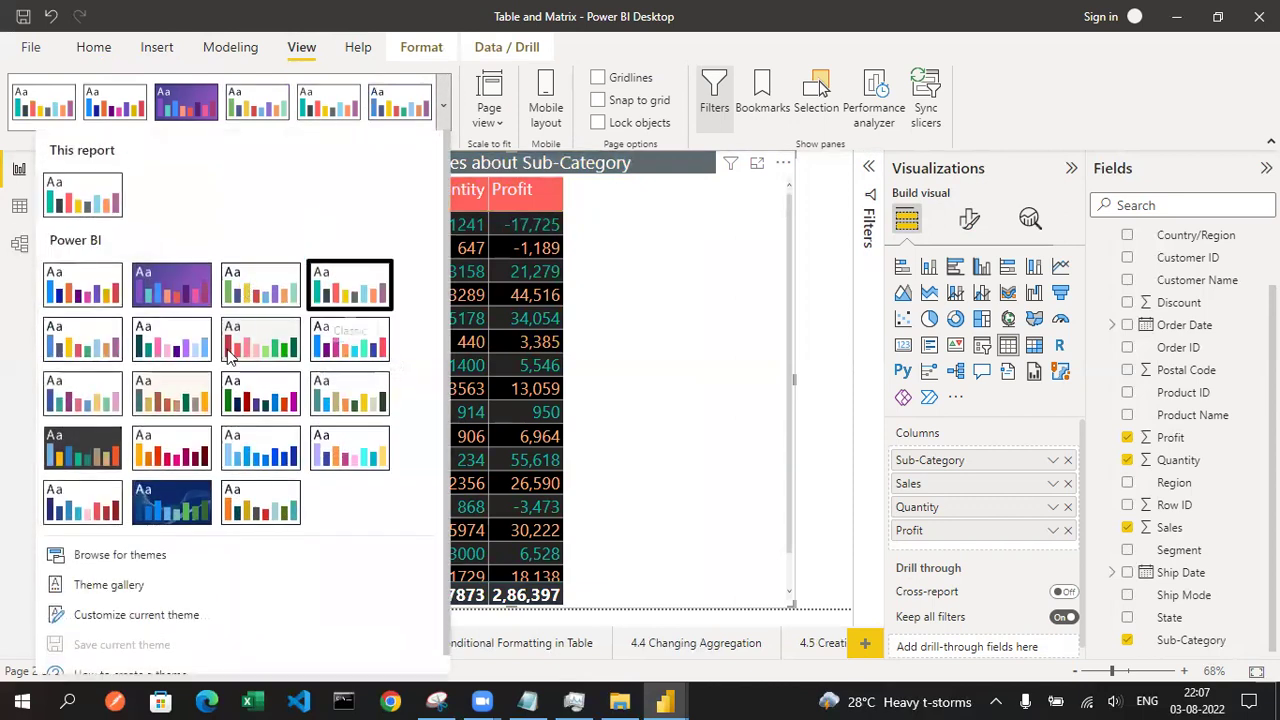
scroll(260, 350, "down", 1)
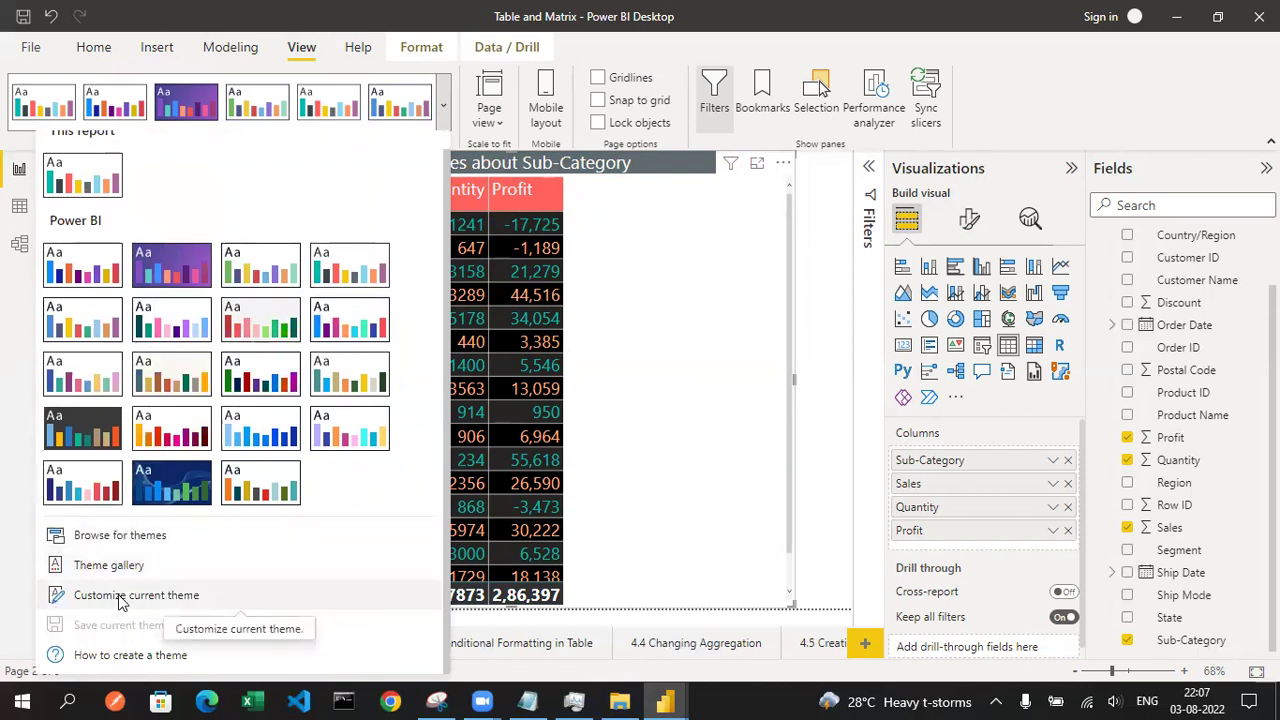
left_click(292, 483)
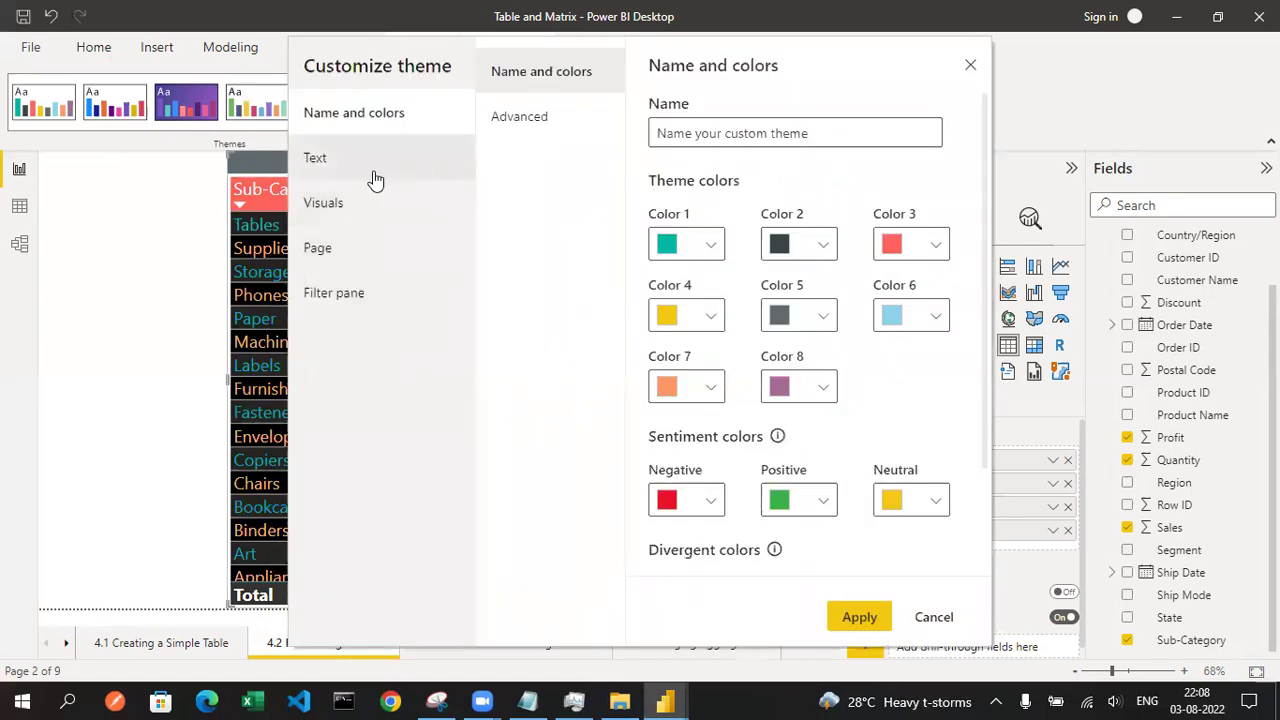
left_click(337, 266)
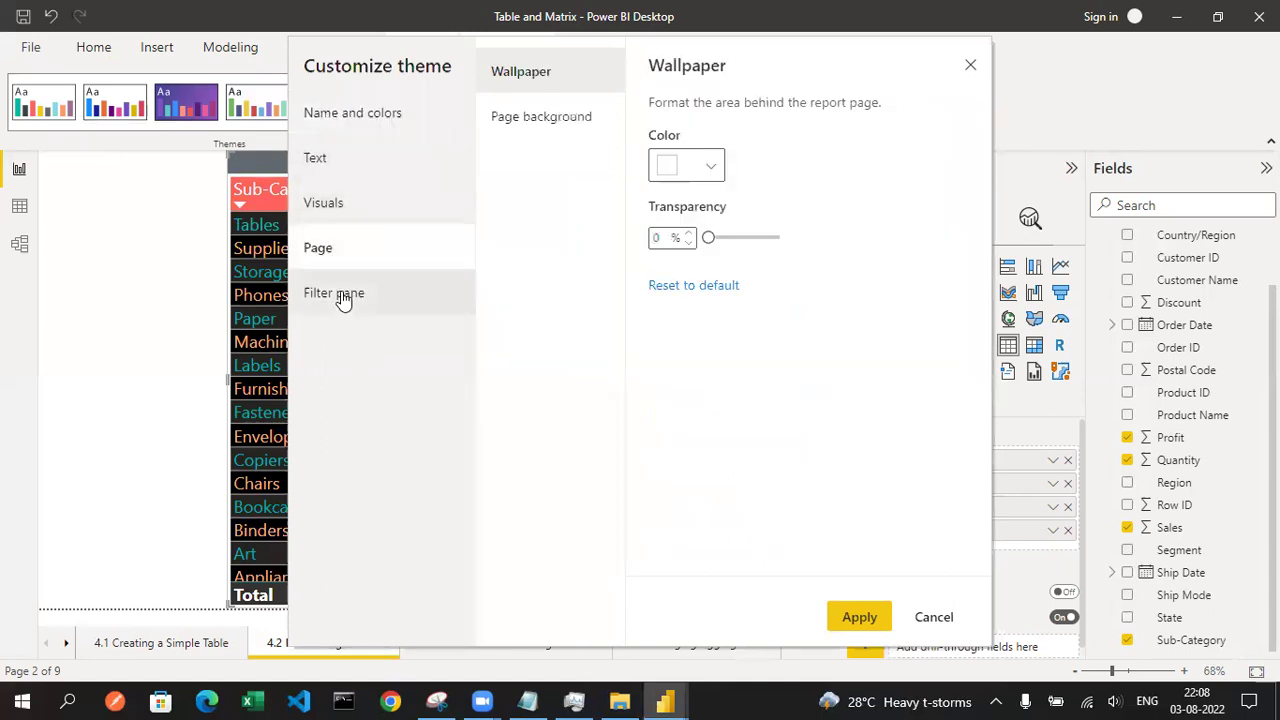
left_click(342, 296)
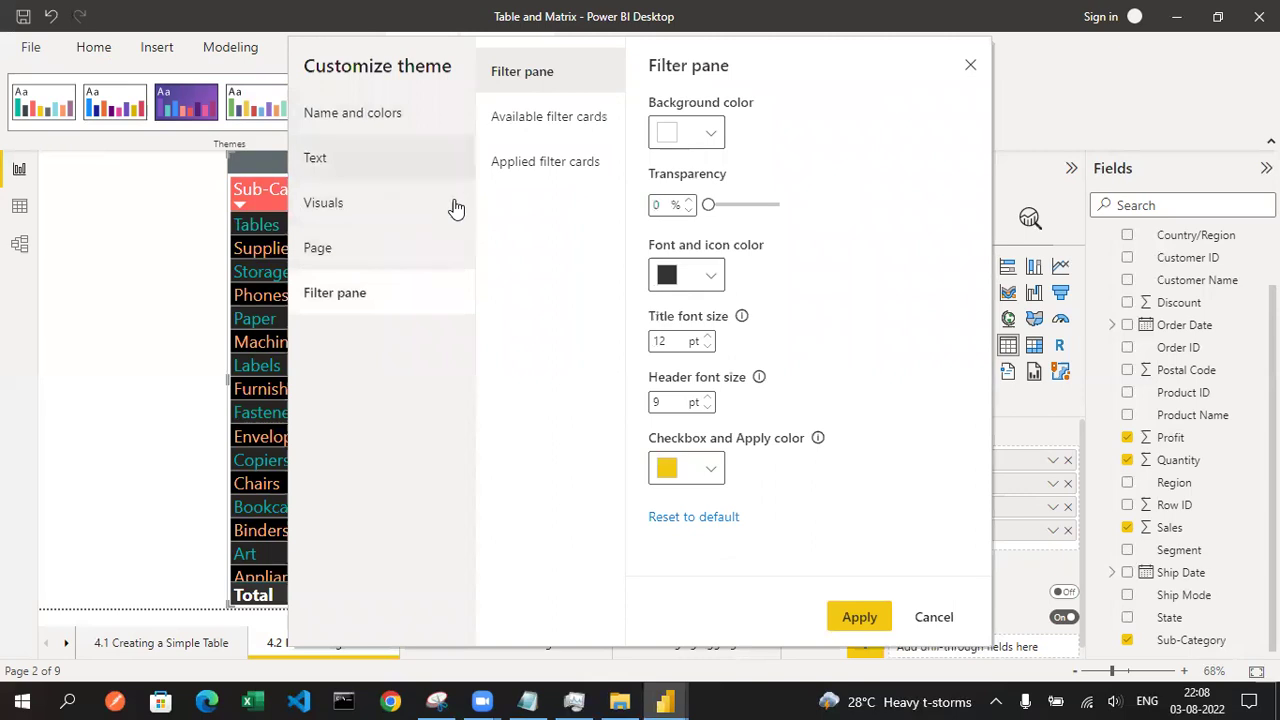
left_click(936, 617)
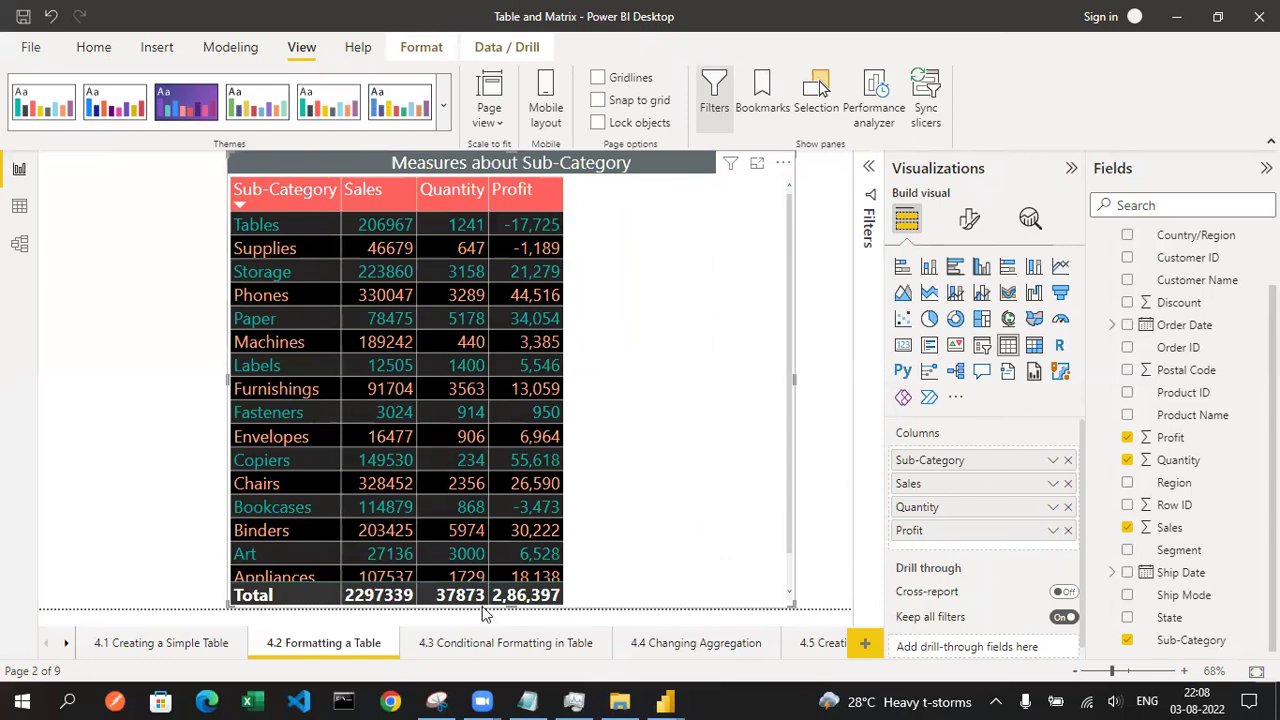
Open the 4.3 Conditional Formatting in Table page and handwrite "Excel" beside the grid sketch in Snipping Tool, returning to the report.
left_click(484, 645)
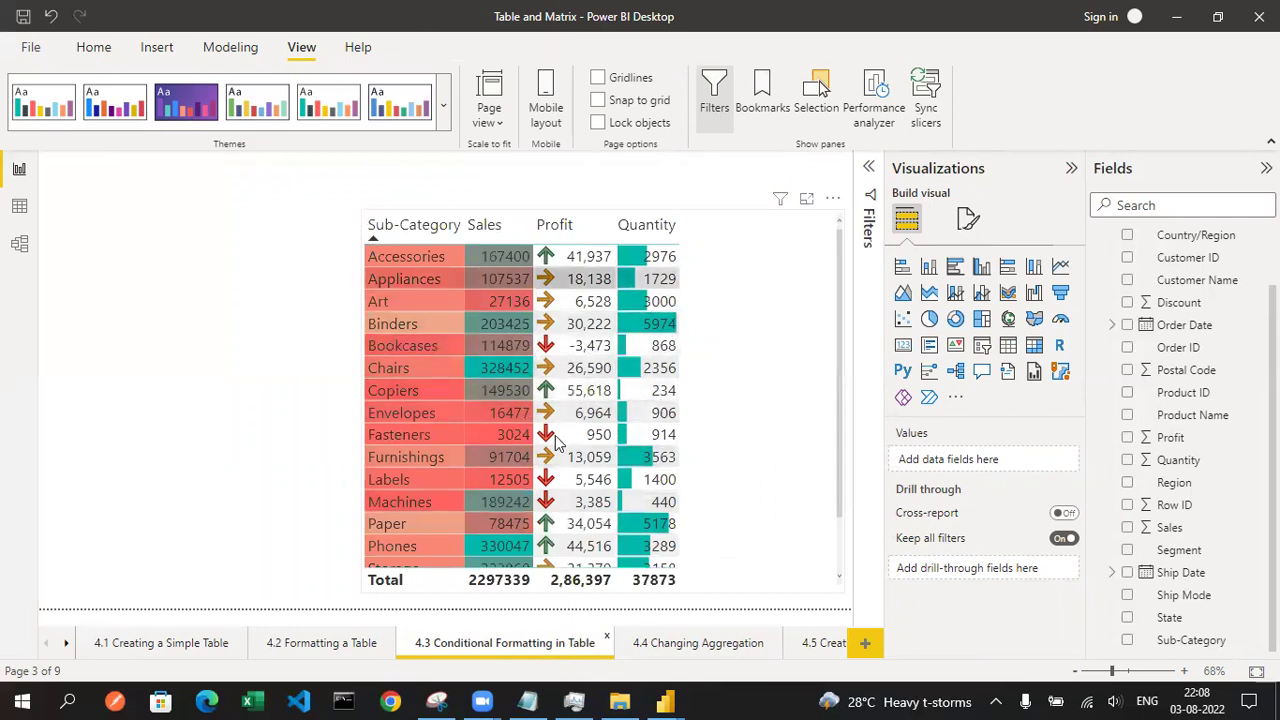
left_click(436, 701)
left_click_drag(513, 134, 511, 163)
mouse_move(512, 133)
left_mouse_down()
mouse_move(537, 126)
mouse_move(528, 143)
left_mouse_up()
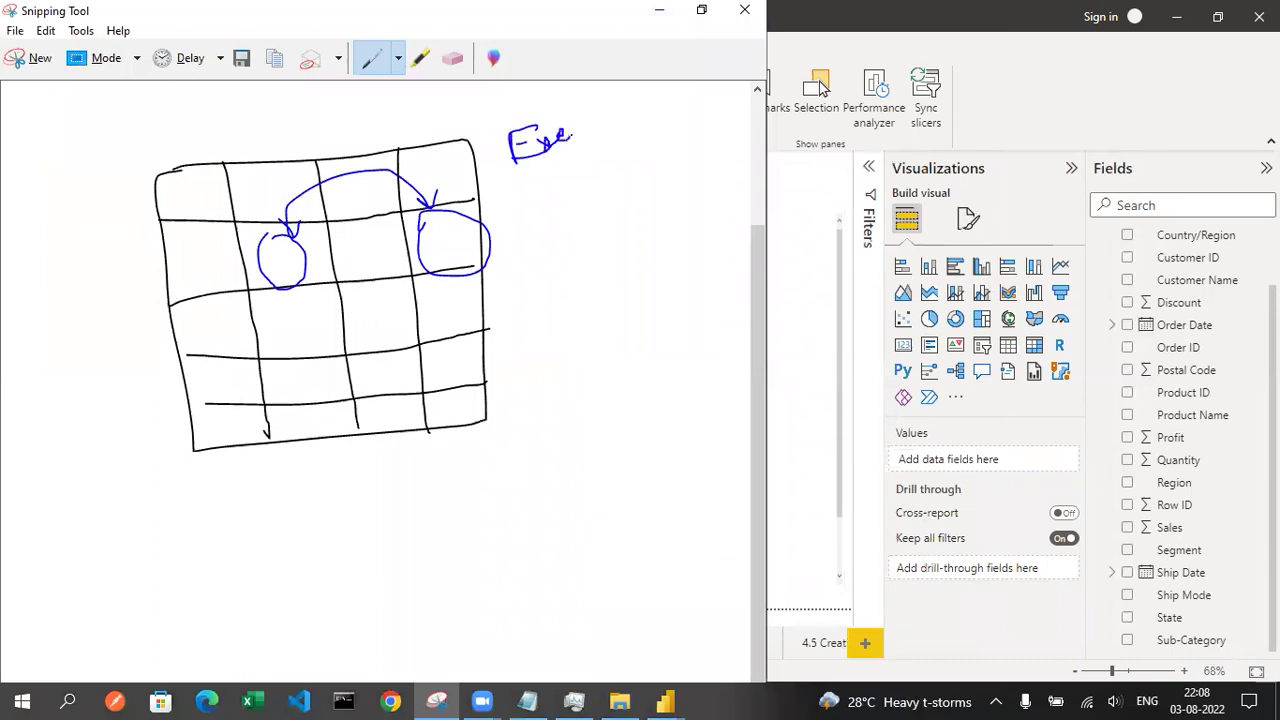
left_click_drag(584, 113, 587, 148)
left_click(659, 12)
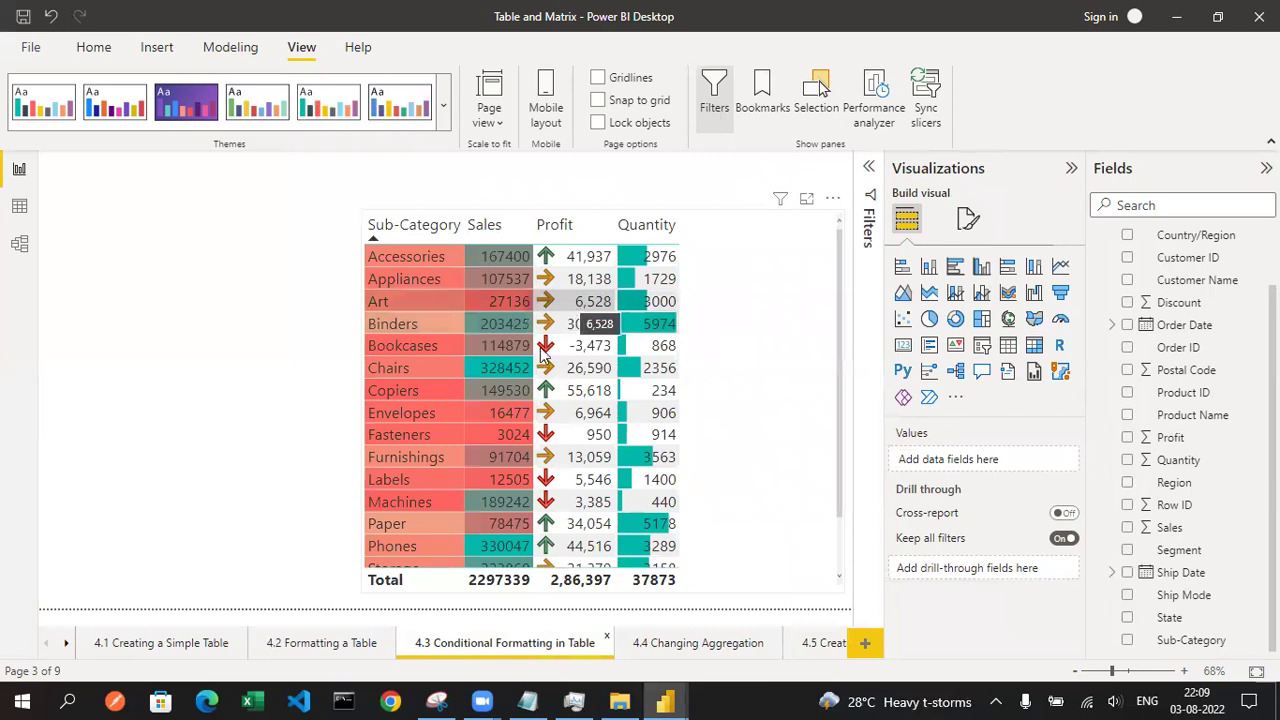
Examine the conditionally formatted table's Values, Column headers, Cell elements and URL icon formatting settings.
left_click(562, 325)
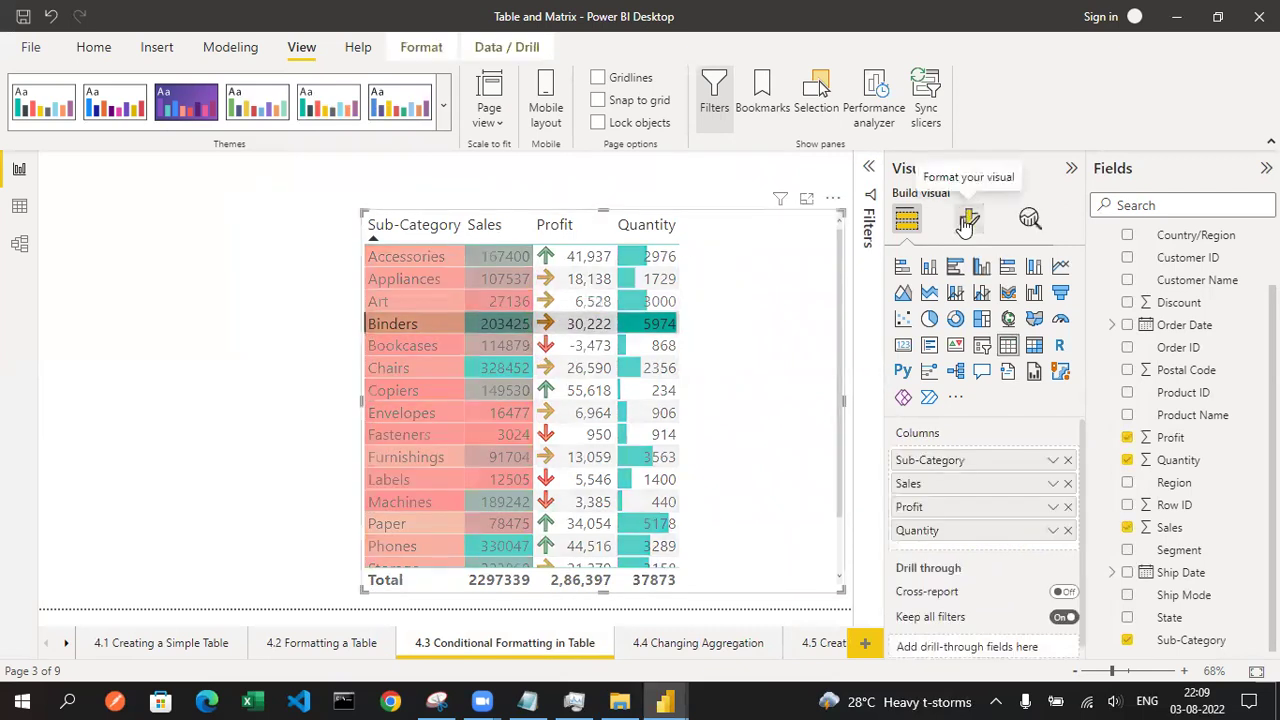
left_click(967, 222)
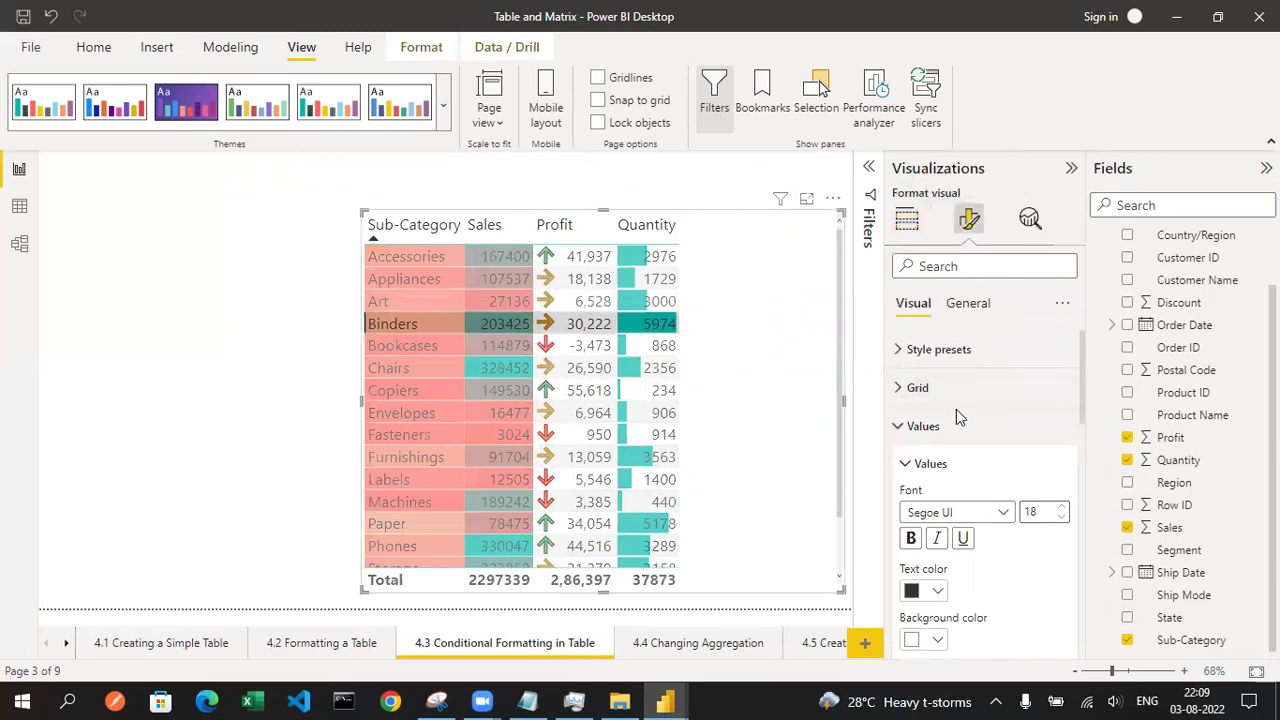
left_click(923, 462)
scroll(935, 450, "down", 3)
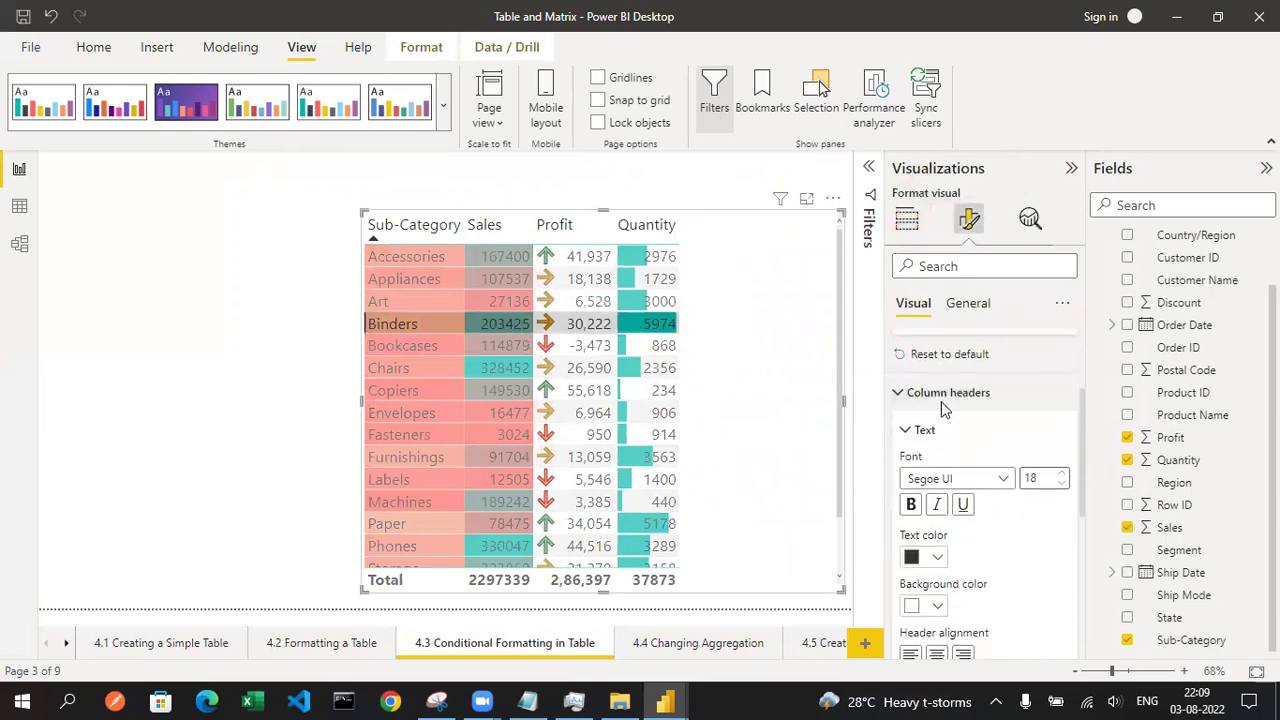
left_click(941, 396)
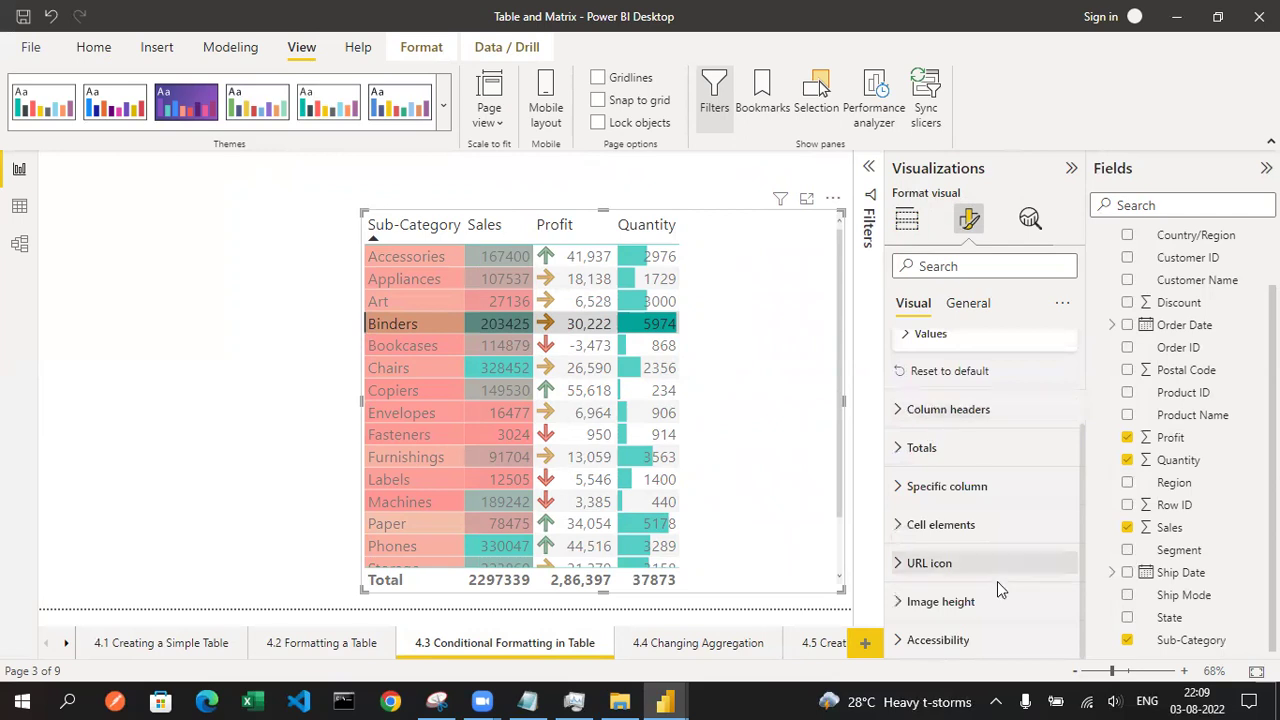
left_click(940, 524)
scroll(960, 525, "down", 3)
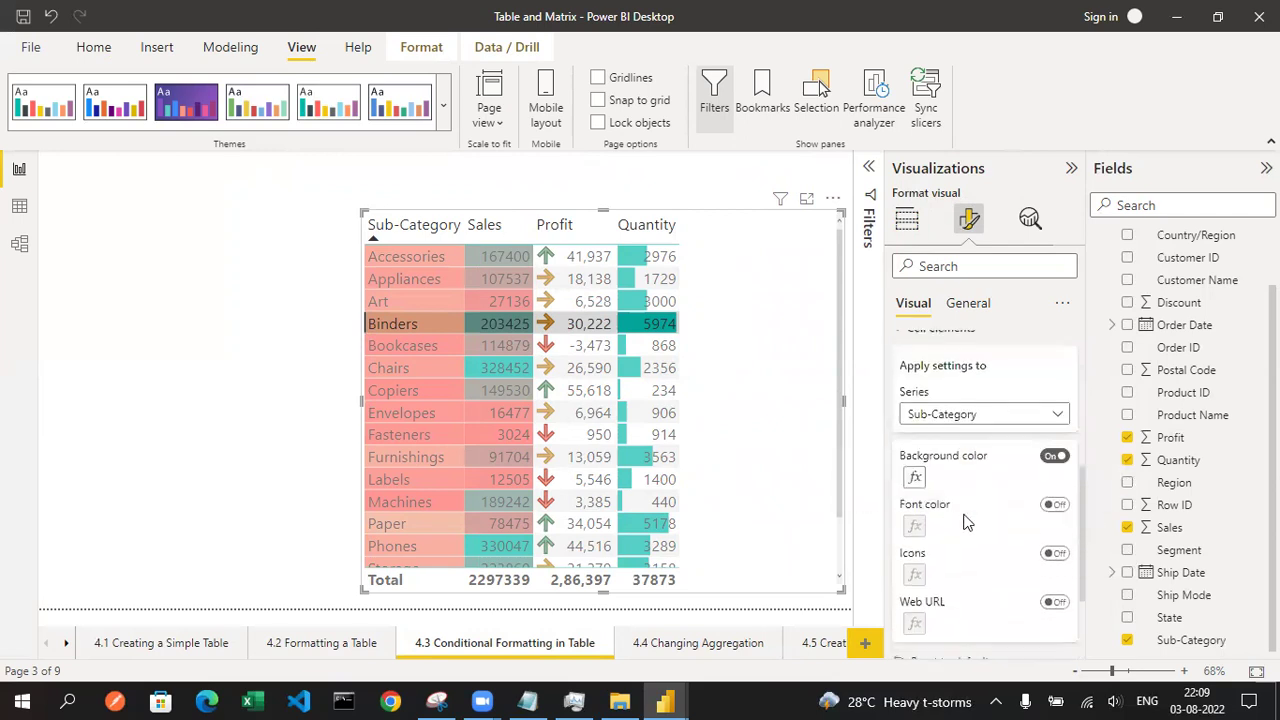
scroll(965, 520, "down", 3)
left_click(941, 565)
scroll(958, 531, "down", 1)
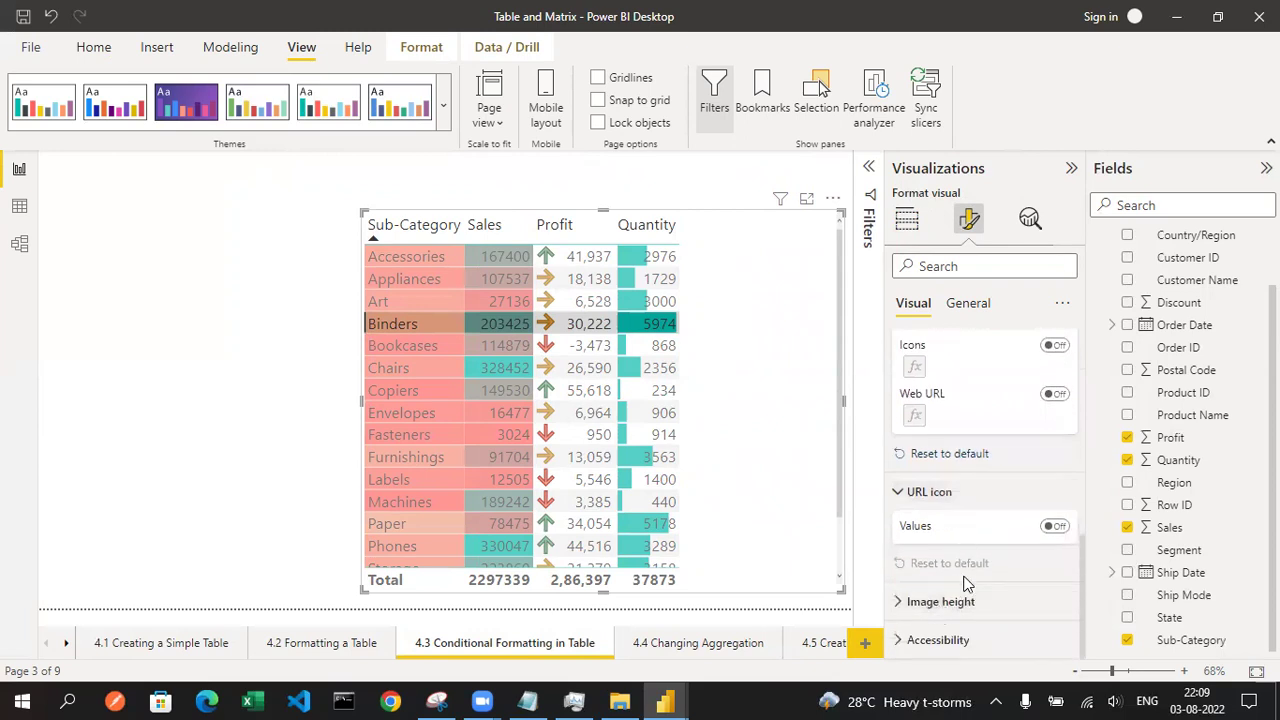
Examine the table's Totals and Grid formatting settings and the available style presets, keeping the Default preset.
scroll(966, 584, "up", 10)
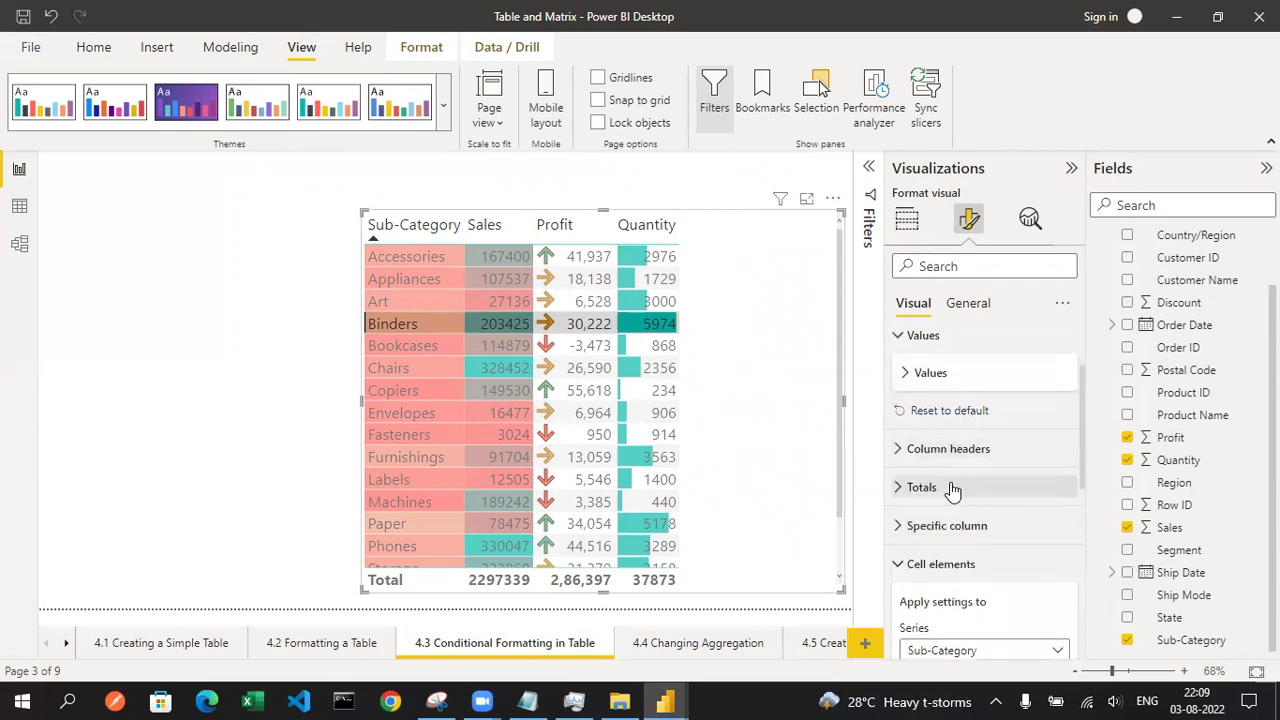
left_click(921, 487)
scroll(955, 490, "down", 3)
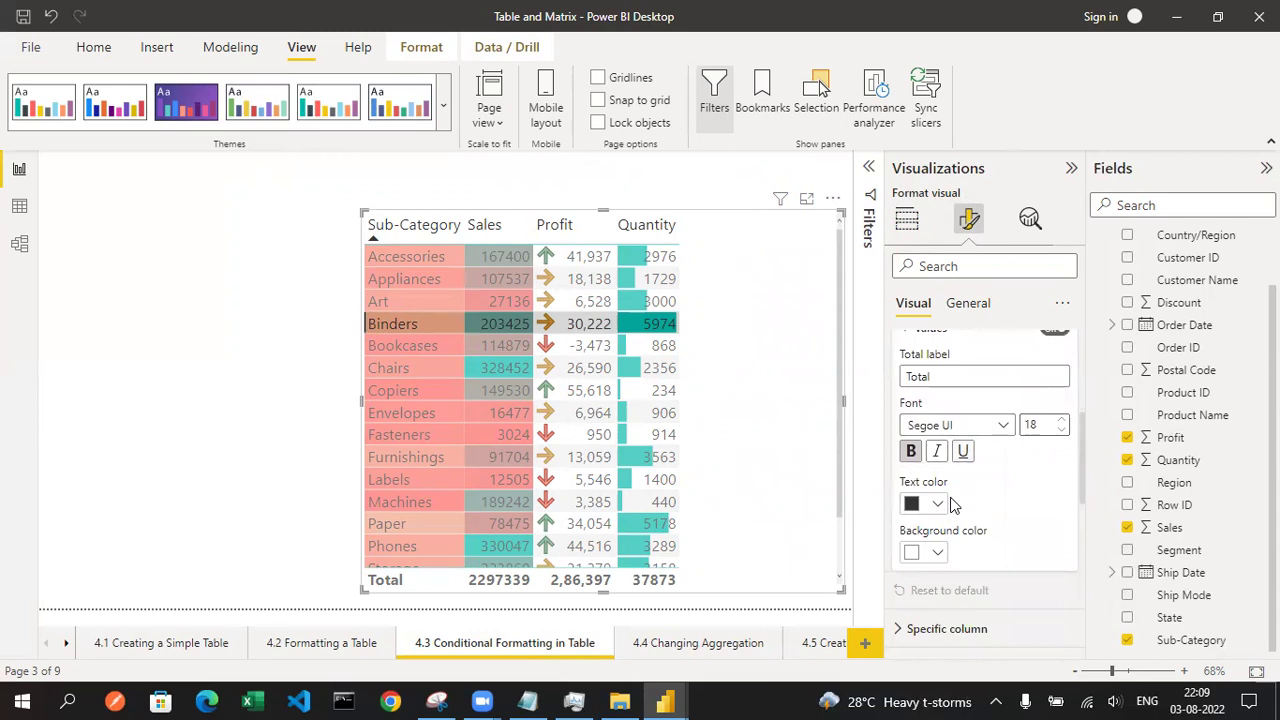
scroll(1000, 480, "up", 1)
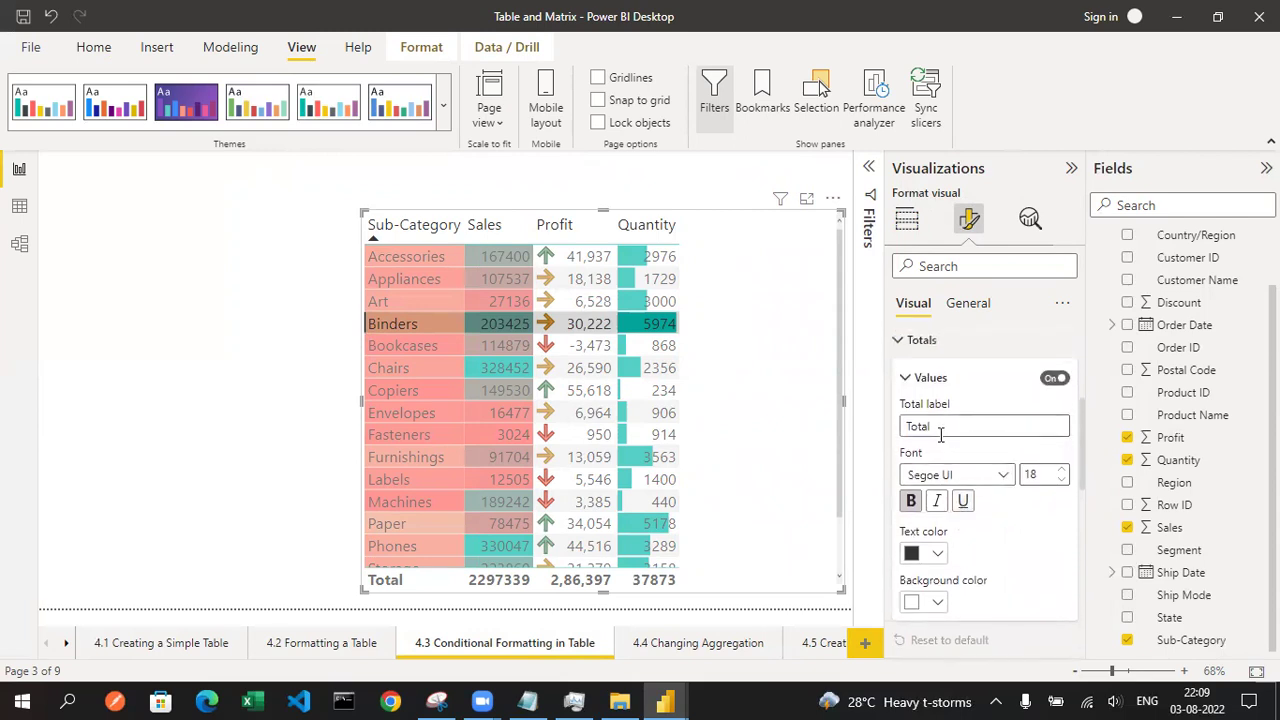
scroll(940, 435, "up", 3)
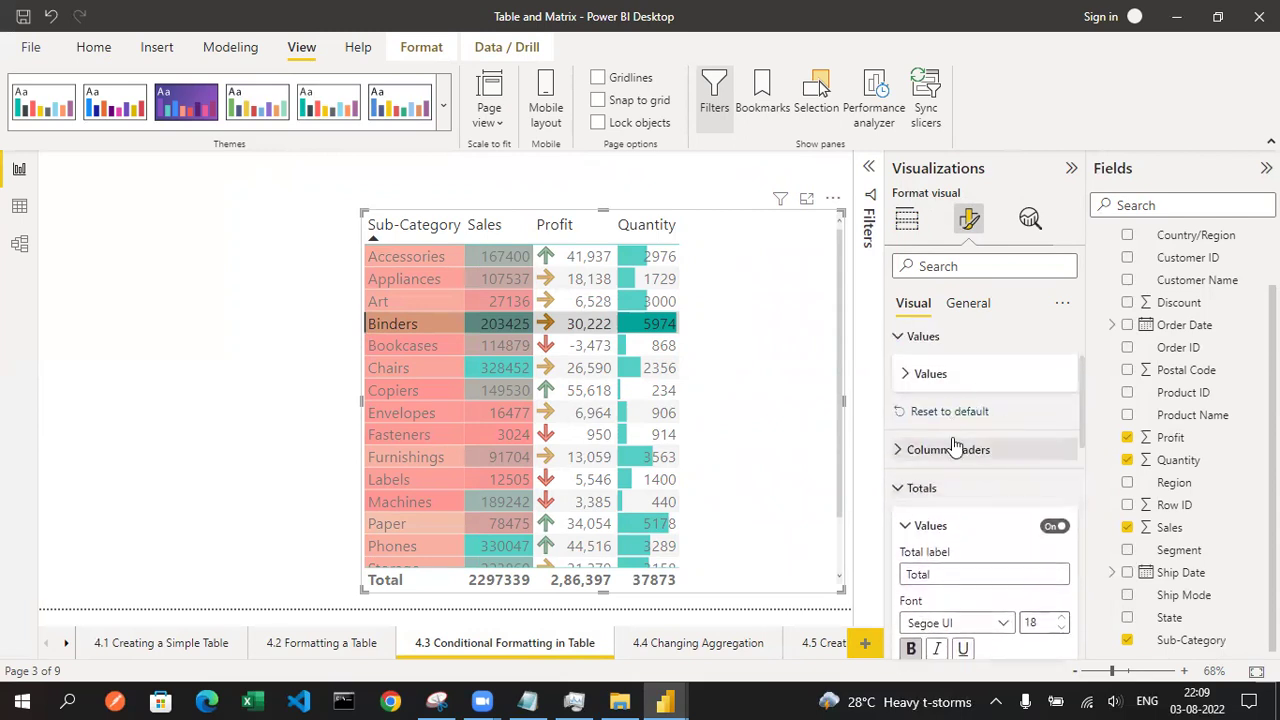
scroll(952, 447, "up", 2)
left_click(931, 397)
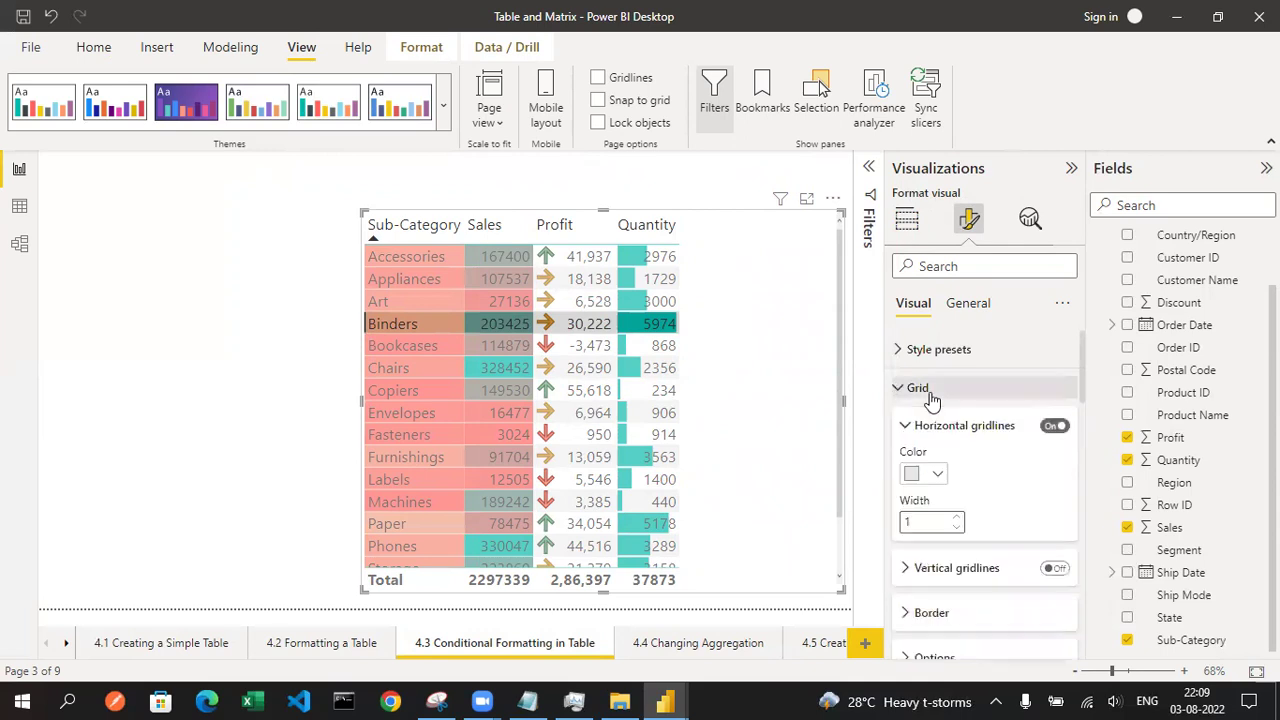
left_click(968, 349)
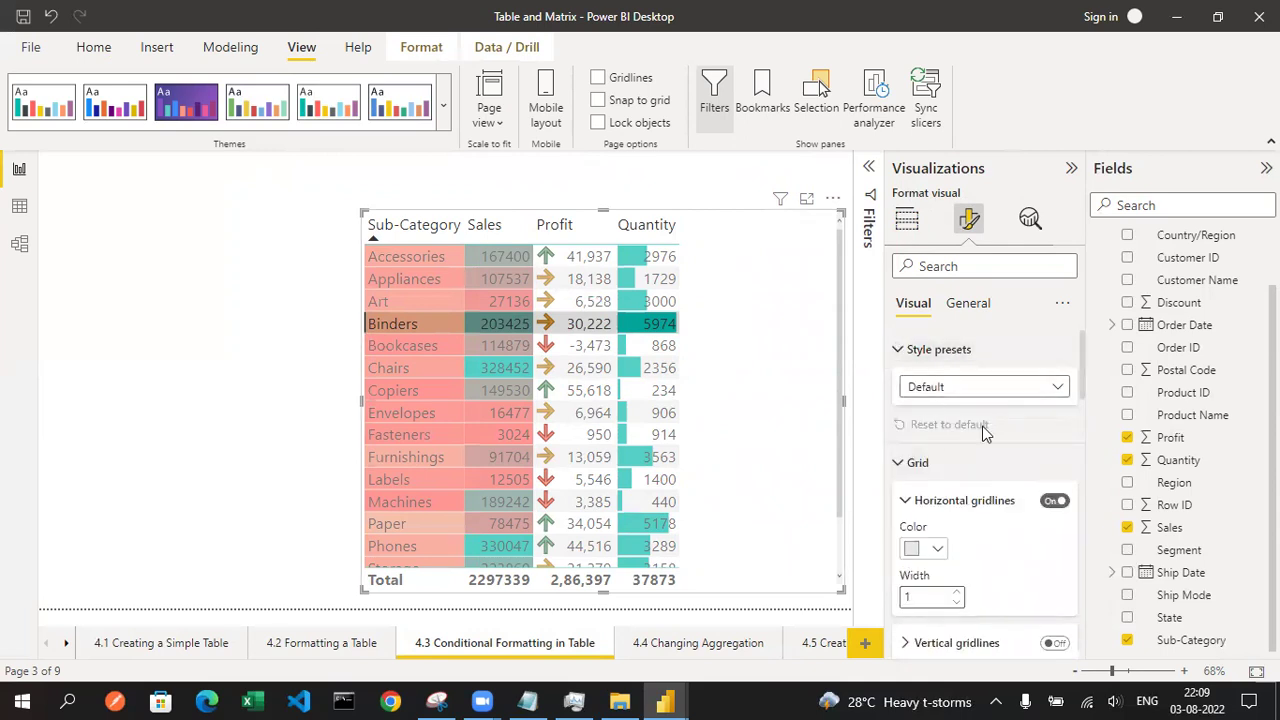
left_click(992, 385)
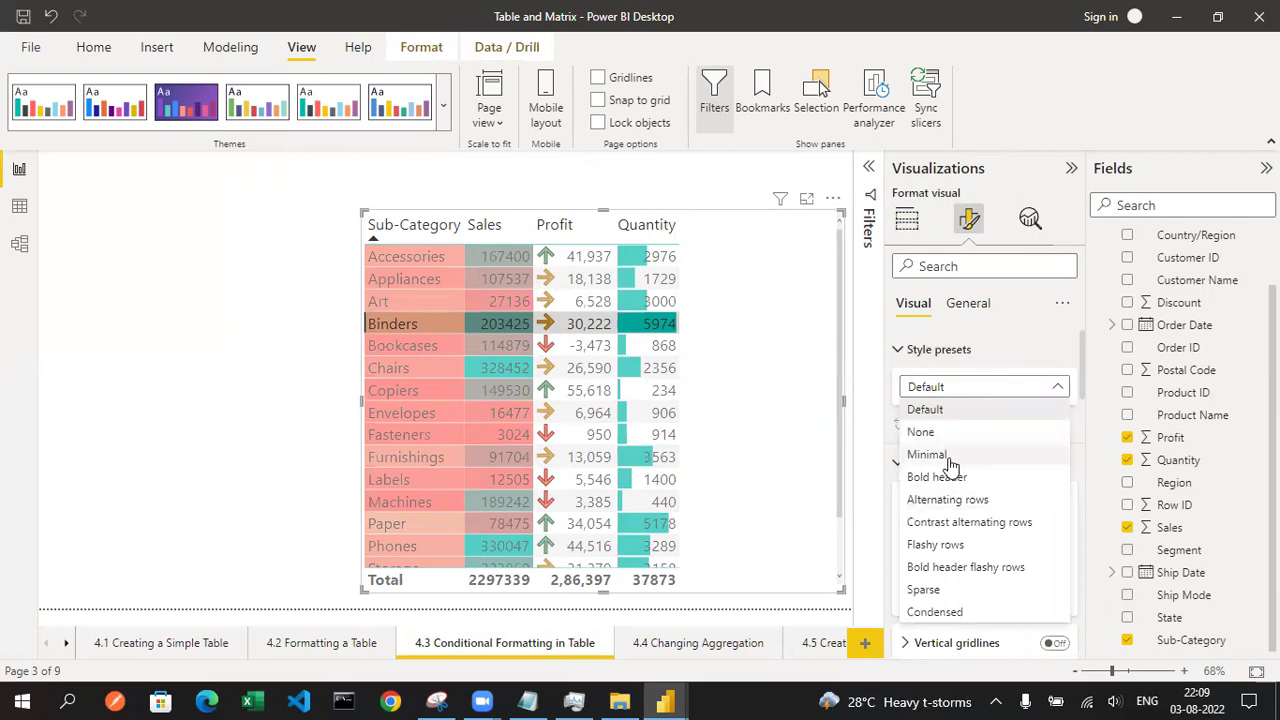
left_click(979, 384)
Look through the table's General formatting settings, including Effects, Tooltips and Properties.
left_click(975, 308)
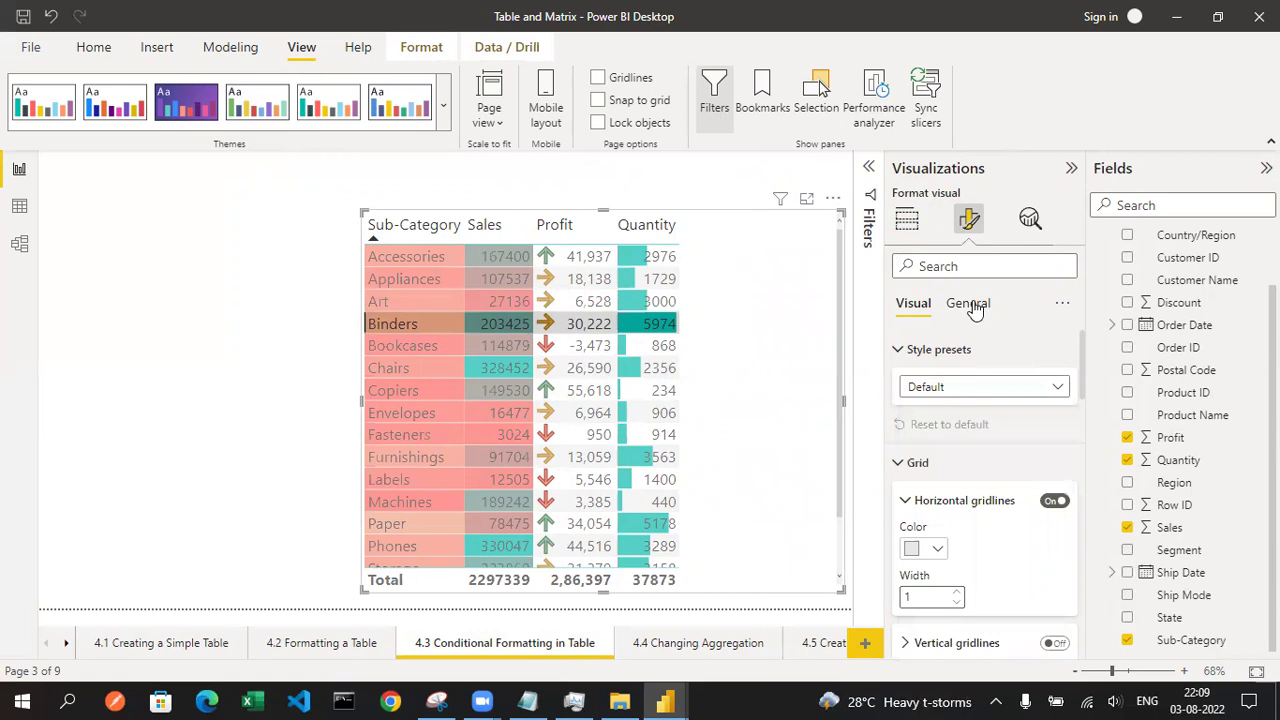
left_click(972, 305)
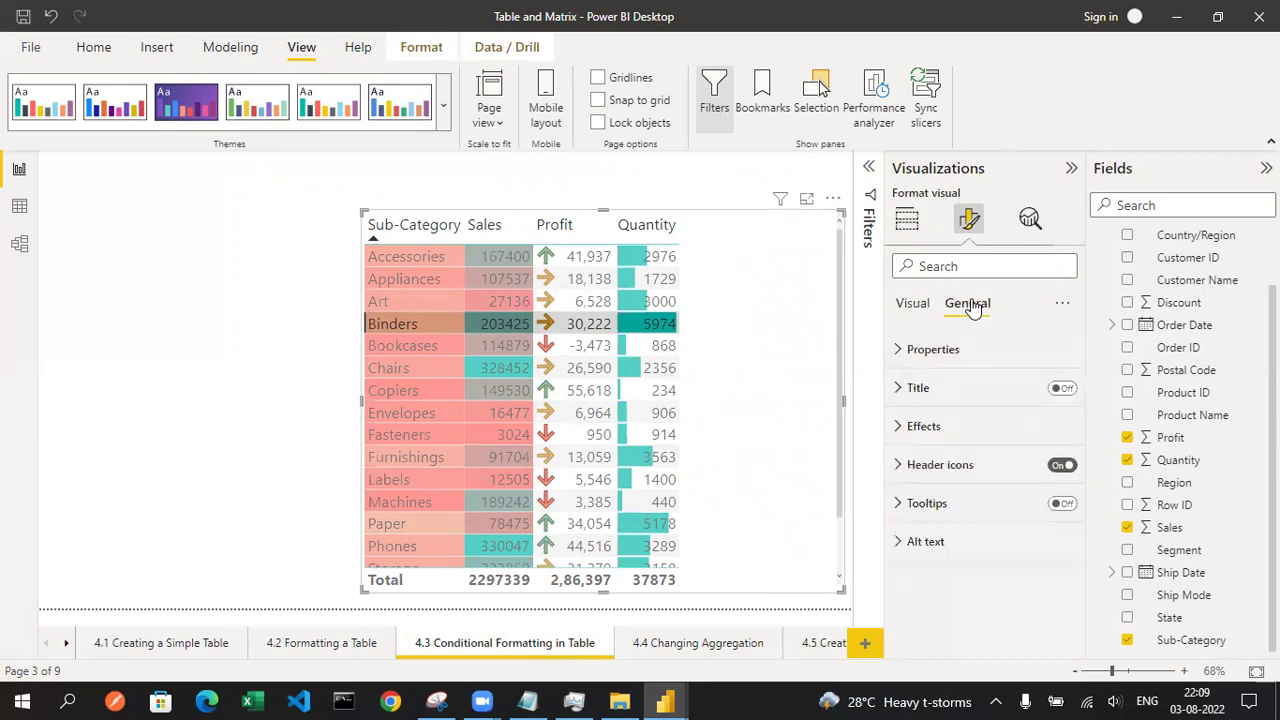
left_click(924, 426)
left_click(956, 430)
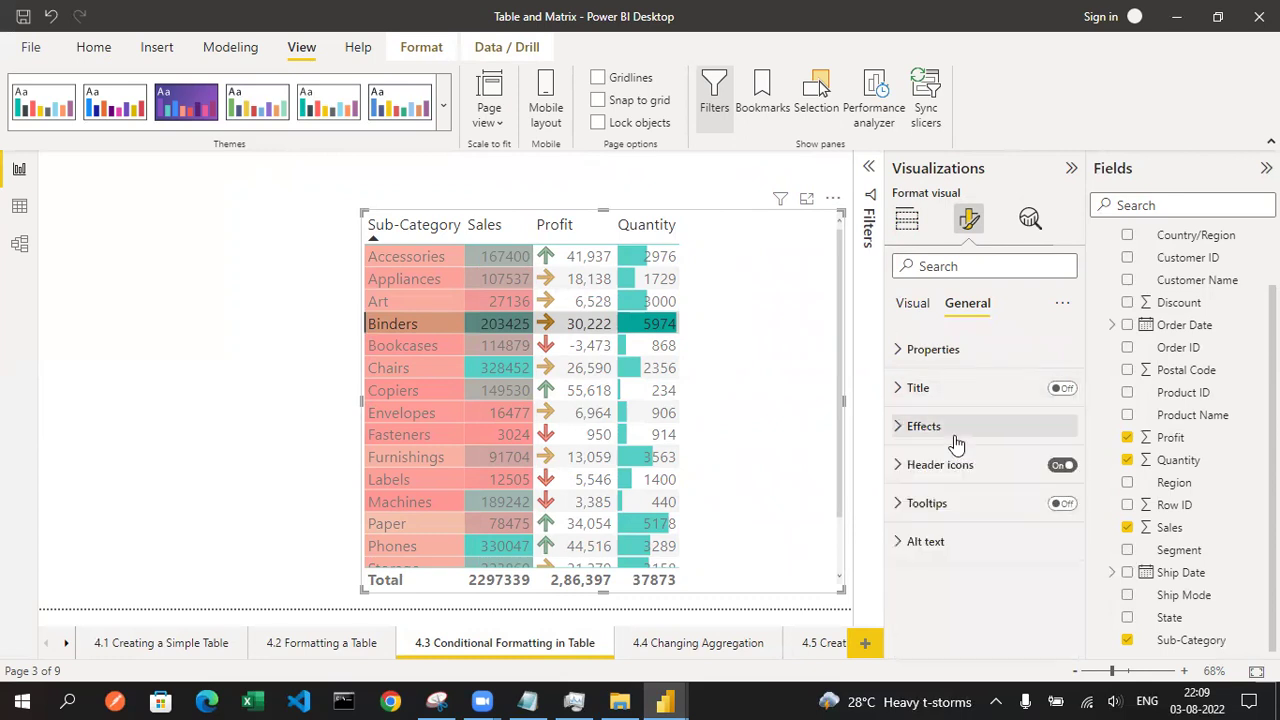
left_click(930, 508)
left_click(893, 503)
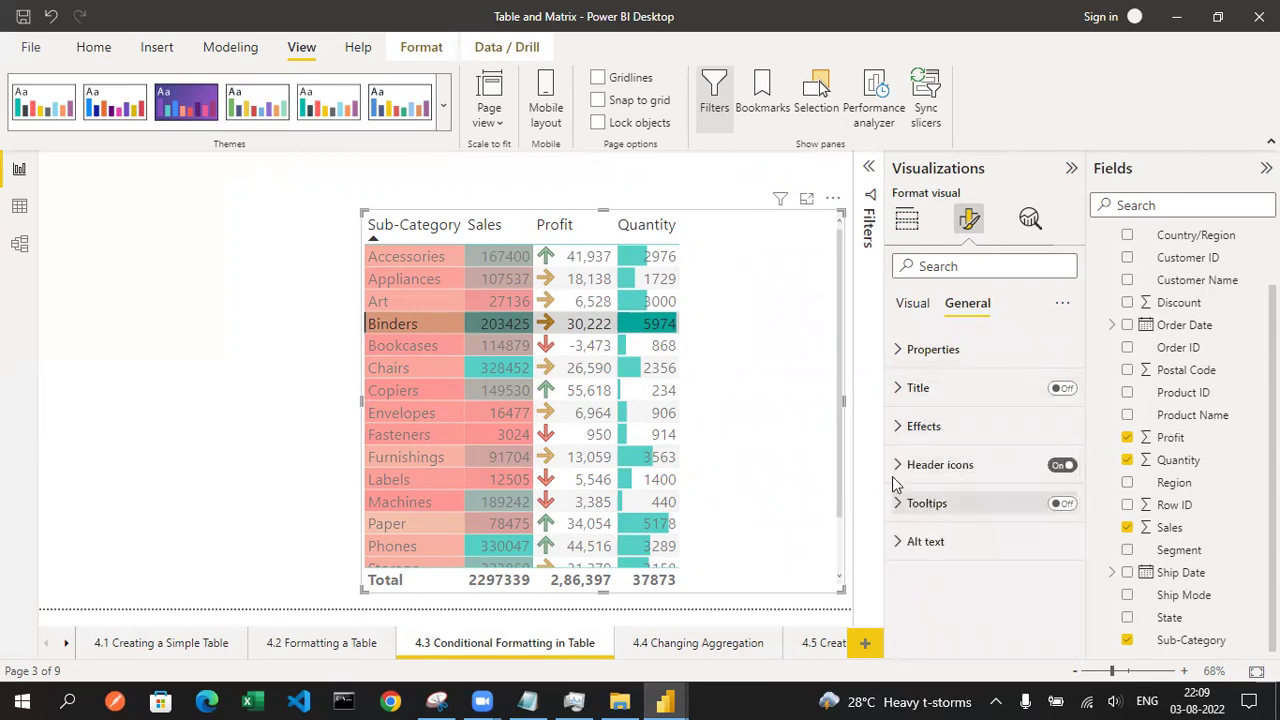
left_click(940, 349)
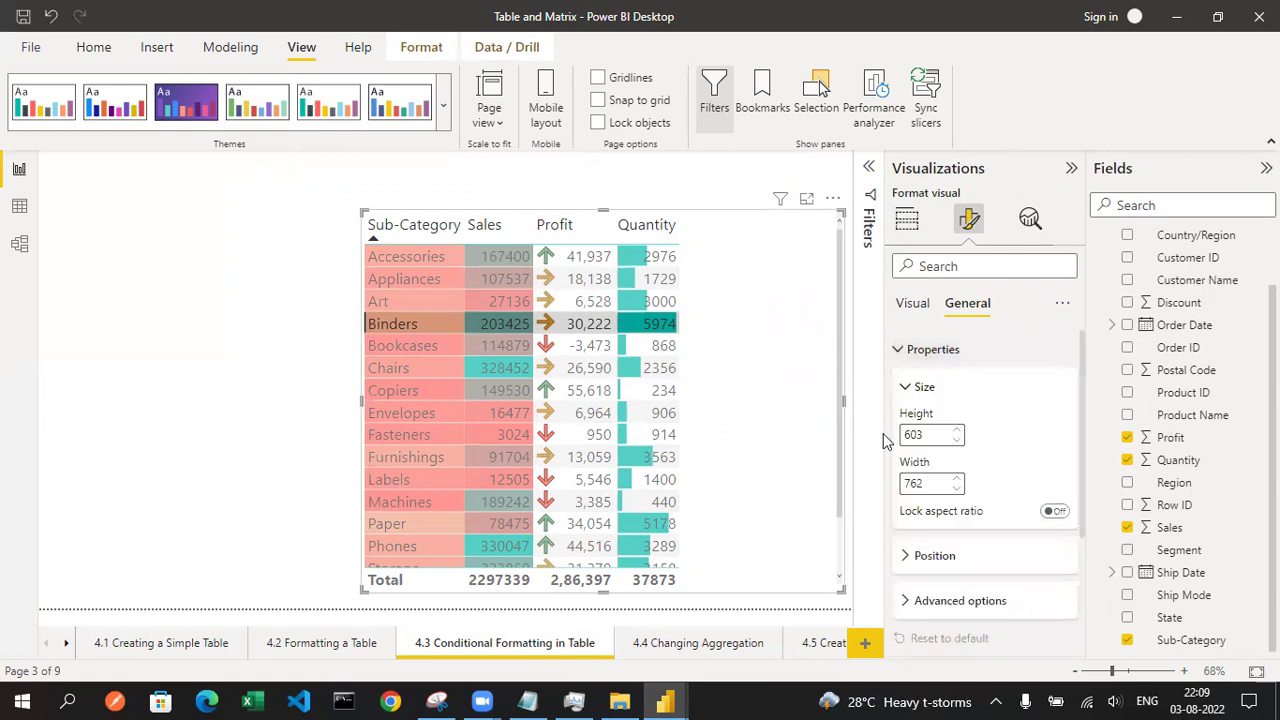
left_click(918, 352)
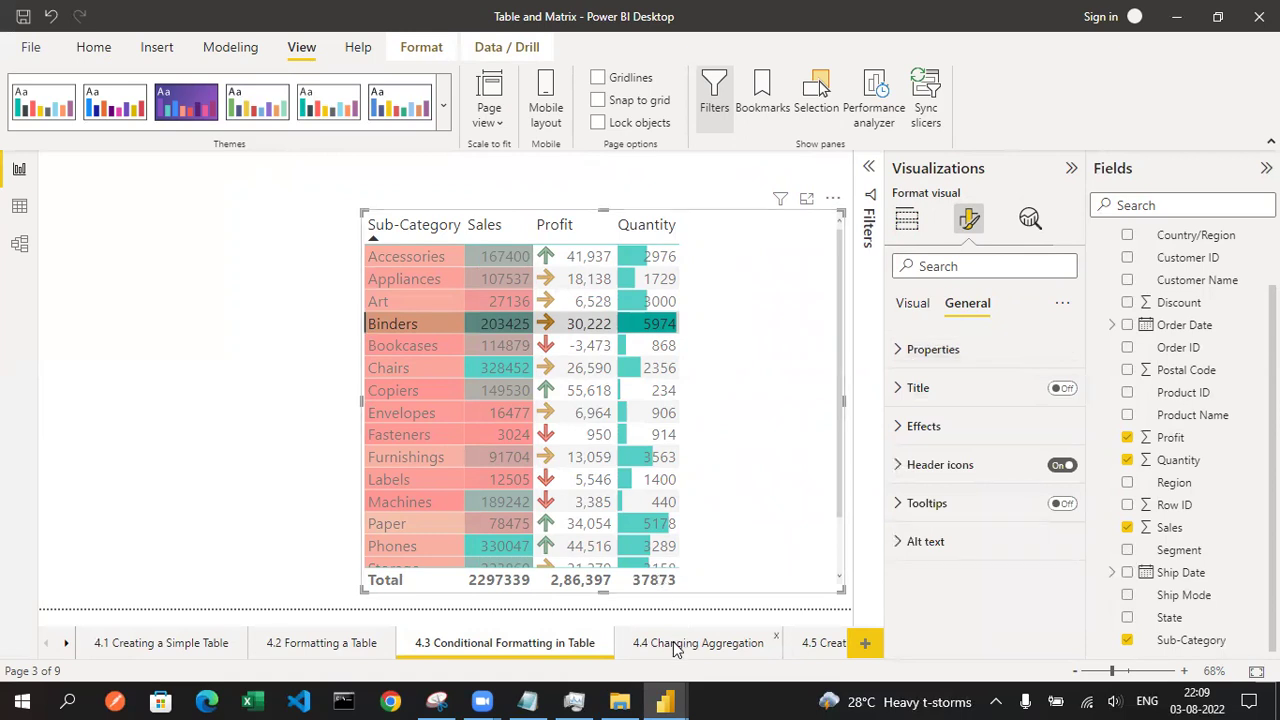
On the 4.4 Changing Aggregation page, enlarge the table outward from its upper-left corner and sort it by Sub-Category in ascending order.
left_click(643, 643)
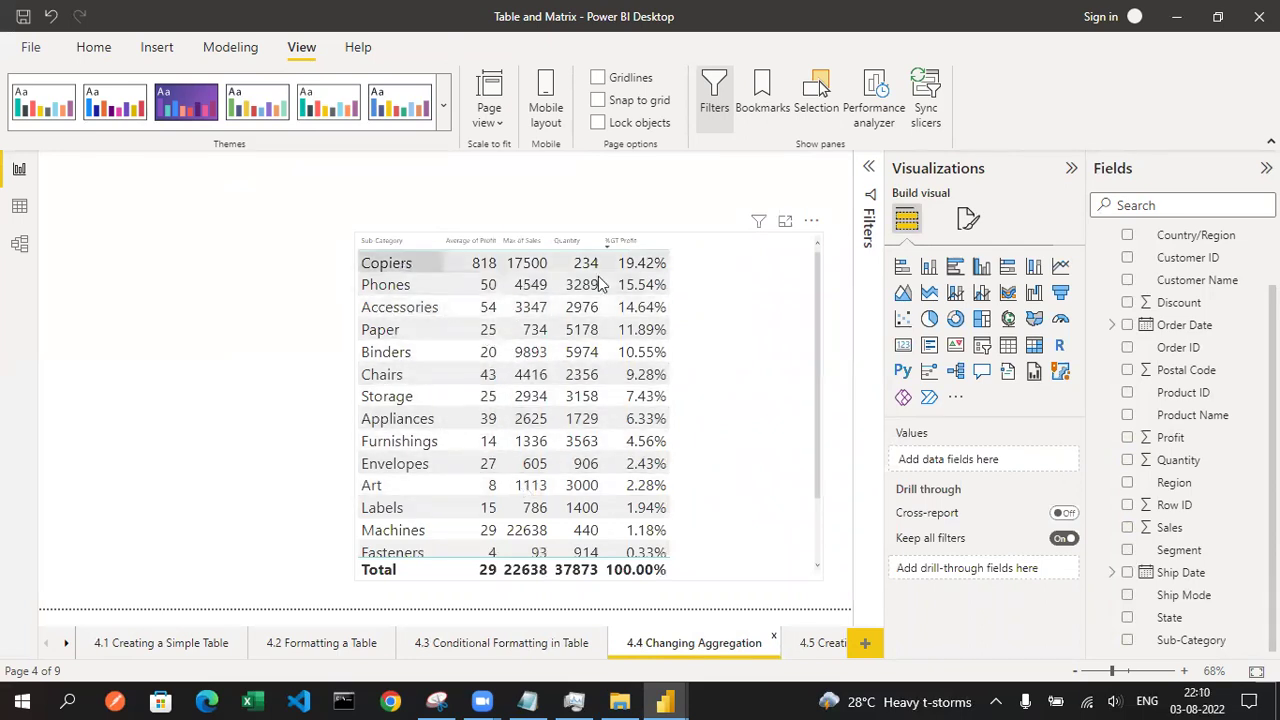
scroll(543, 480, "down", 3)
scroll(550, 478, "up", 3)
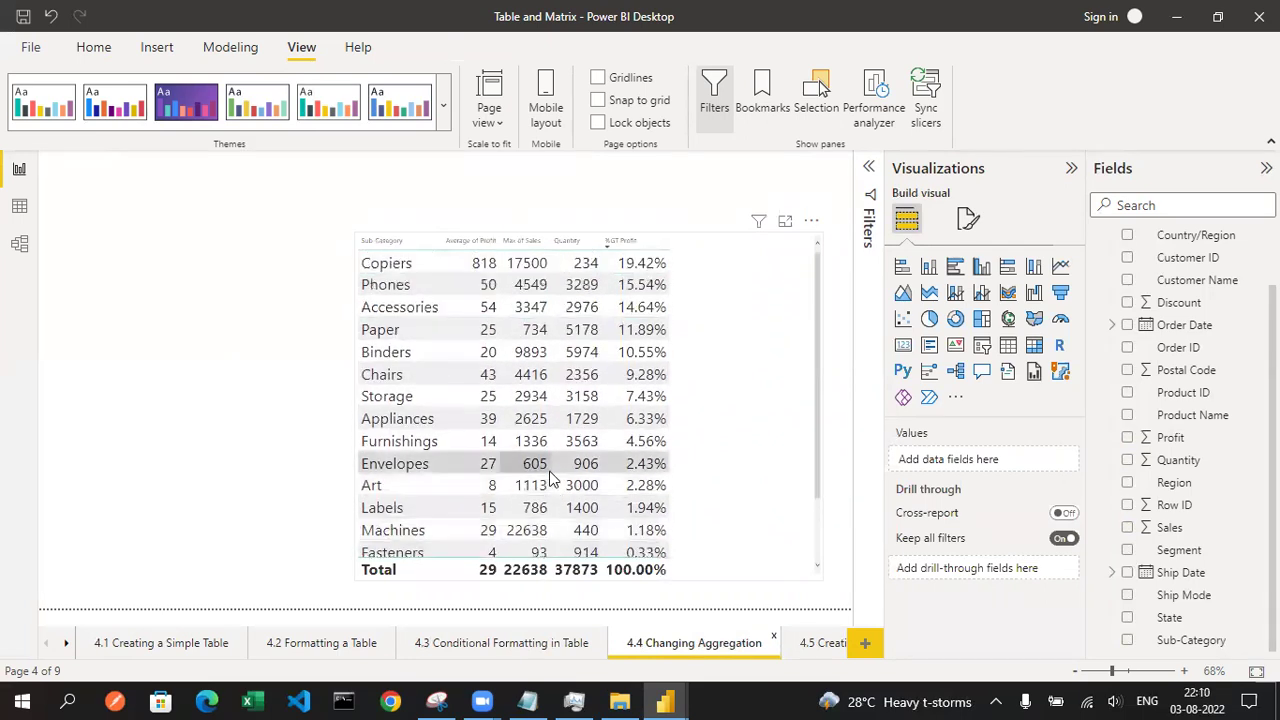
left_click(354, 238)
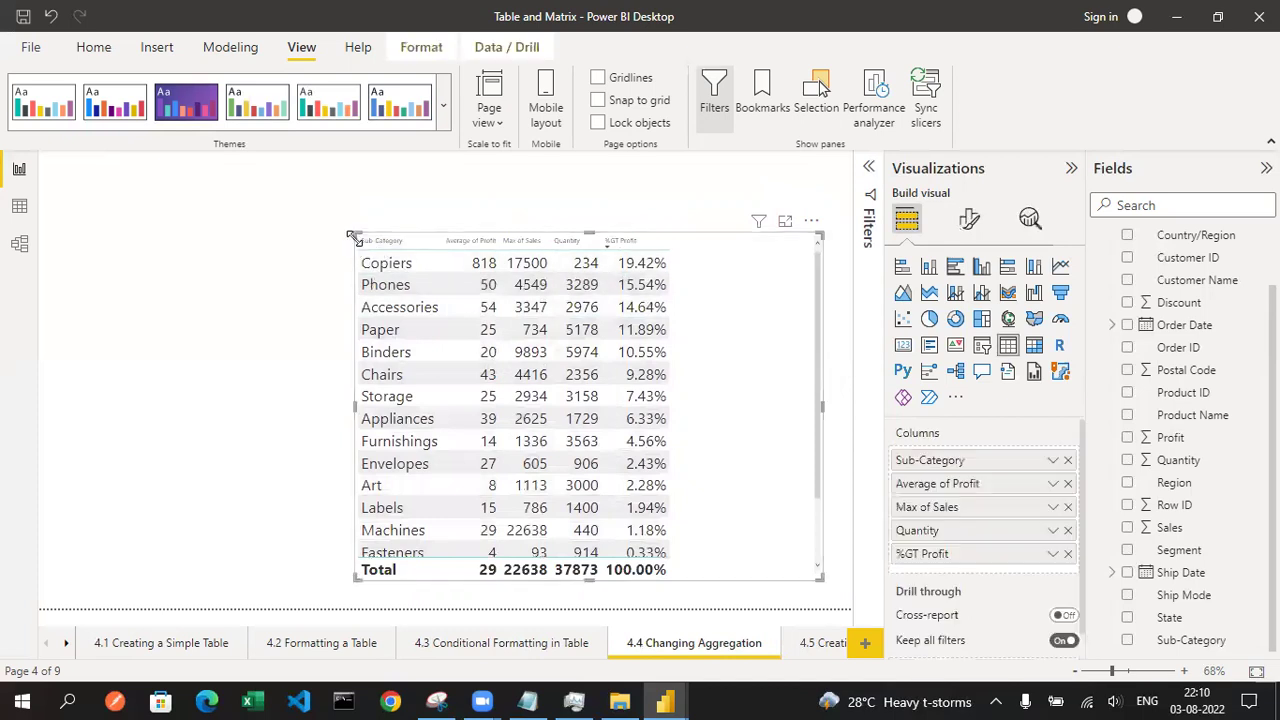
left_click_drag(351, 237, 214, 207)
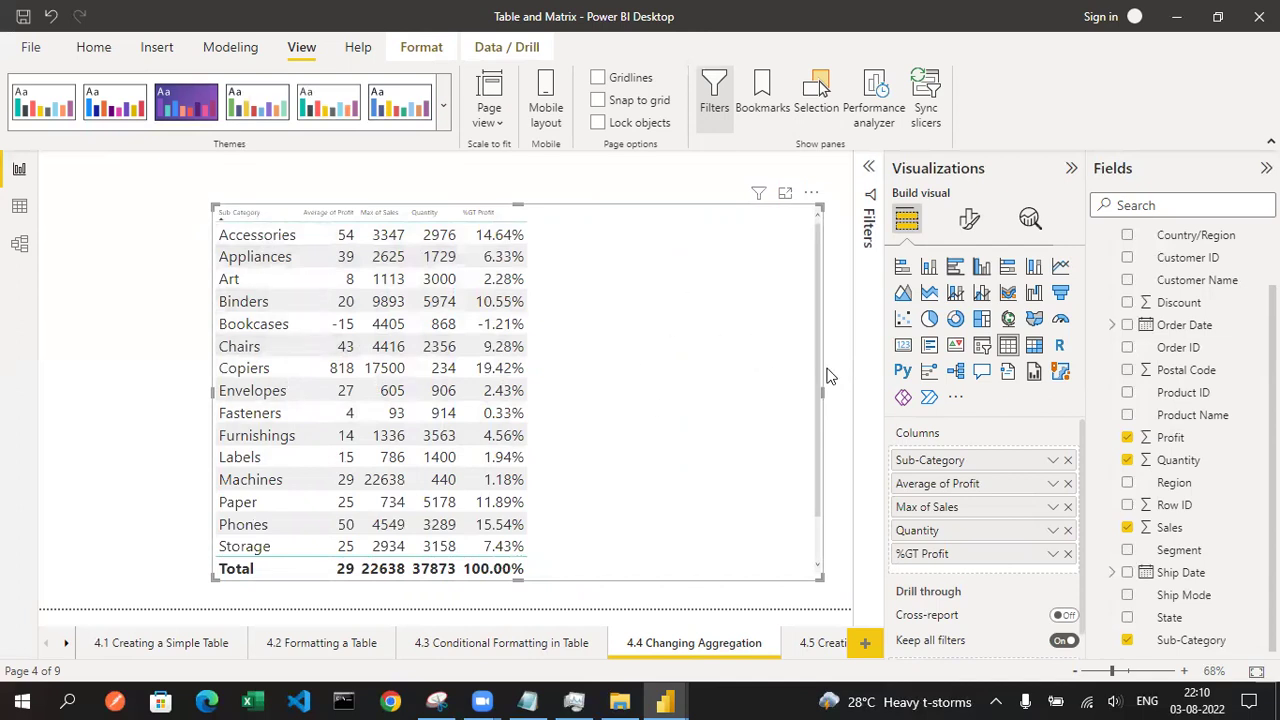
scroll(1220, 458, "up", 2)
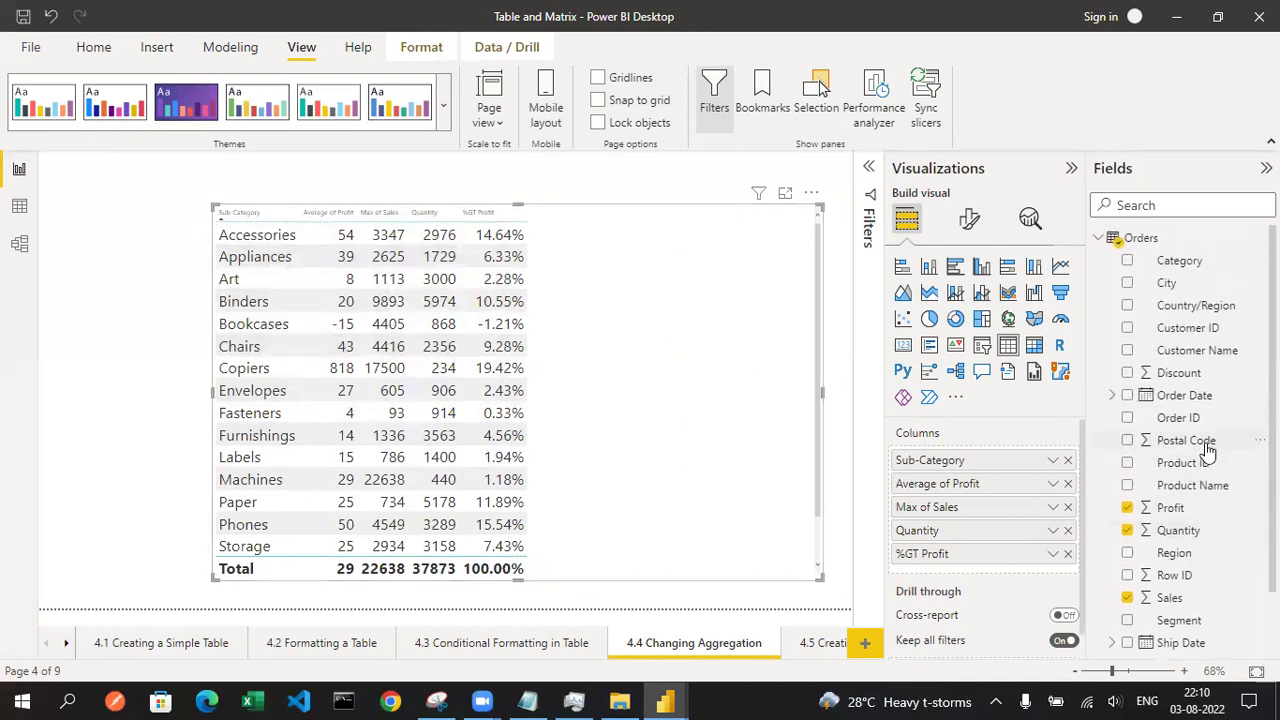
Examine the aggregated table's column fields, its full list of Sub-Category rows and the filters available on the visual.
scroll(1163, 425, "down", 2)
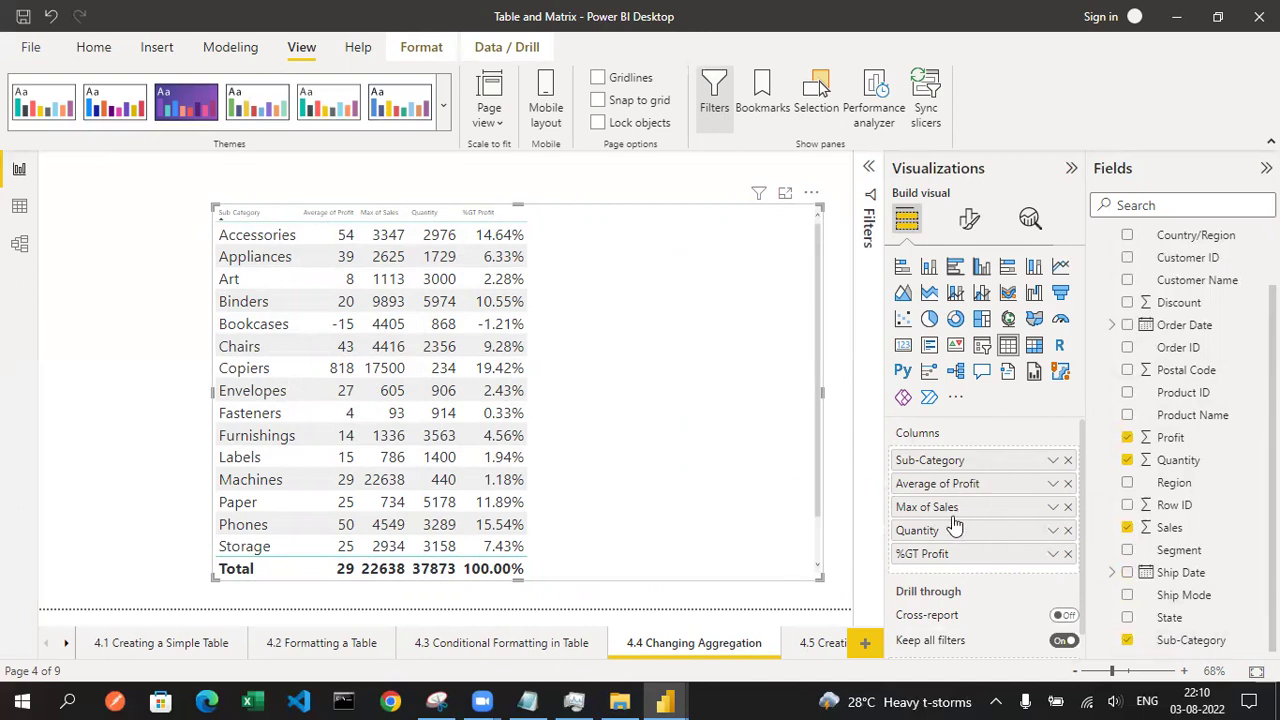
scroll(955, 490, "down", 1)
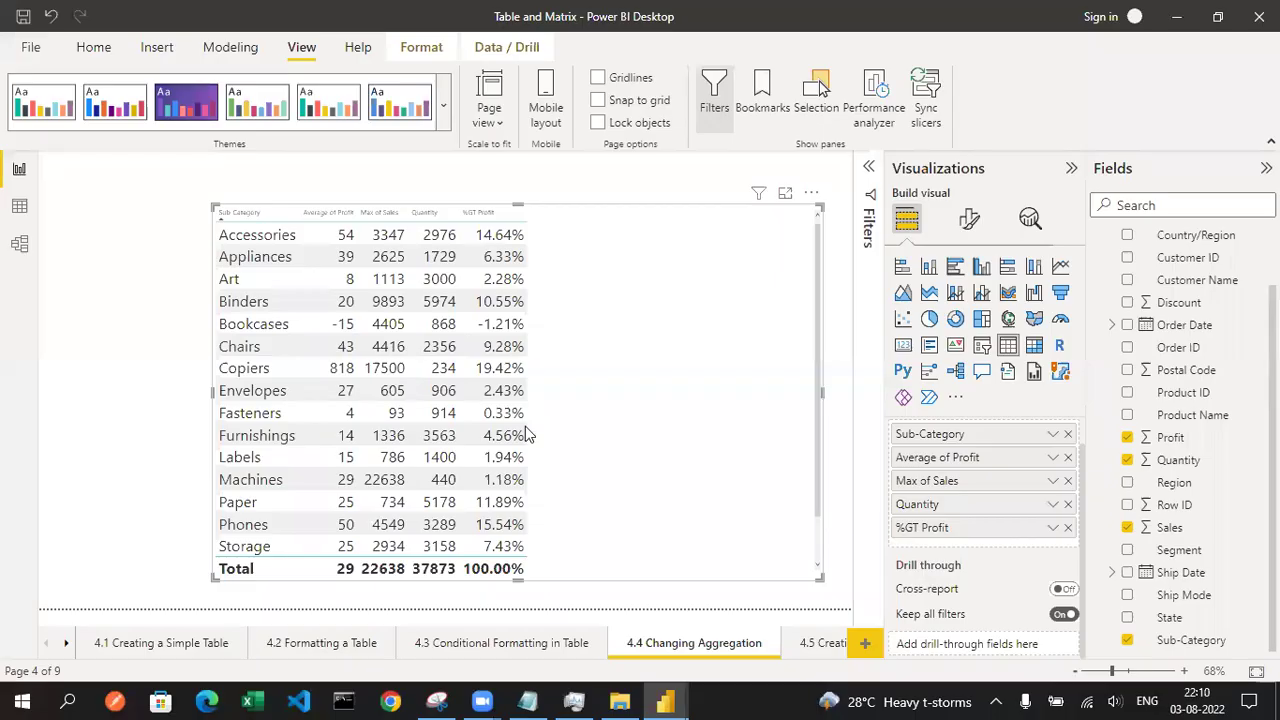
scroll(440, 450, "down", 2)
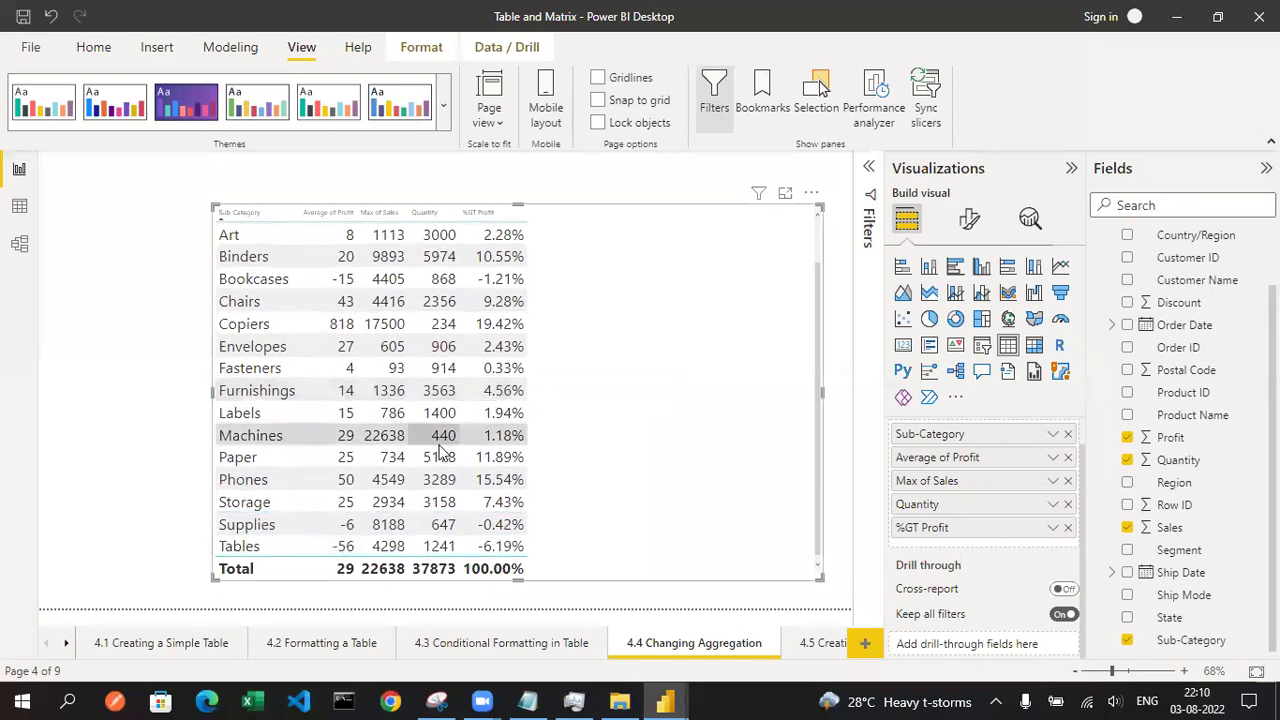
scroll(440, 465, "up", 2)
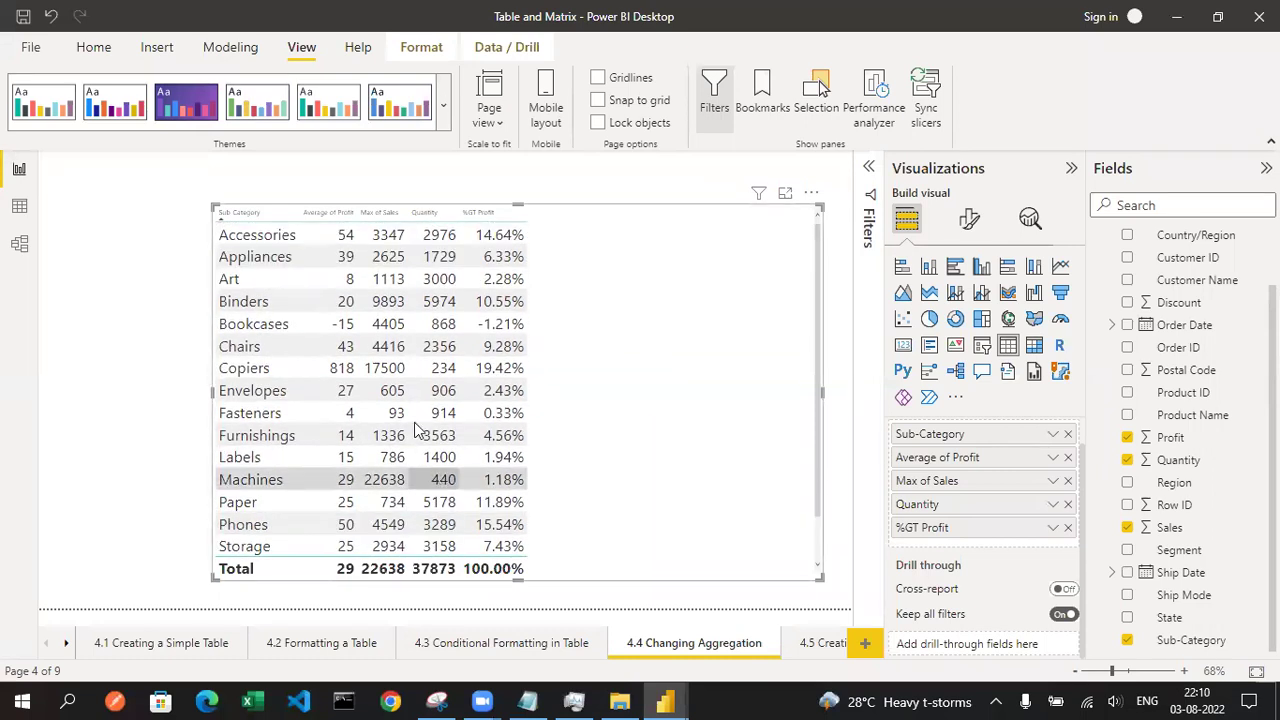
scroll(458, 418, "down", 2)
scroll(431, 420, "up", 2)
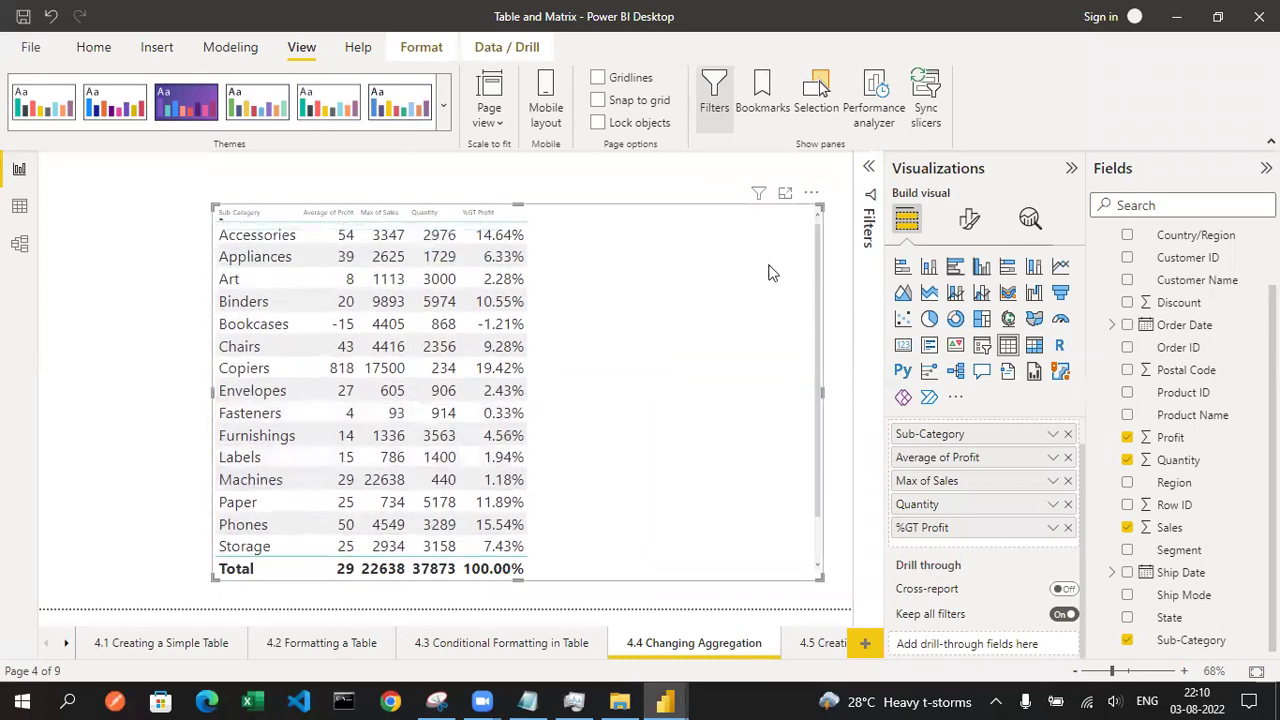
left_click(868, 170)
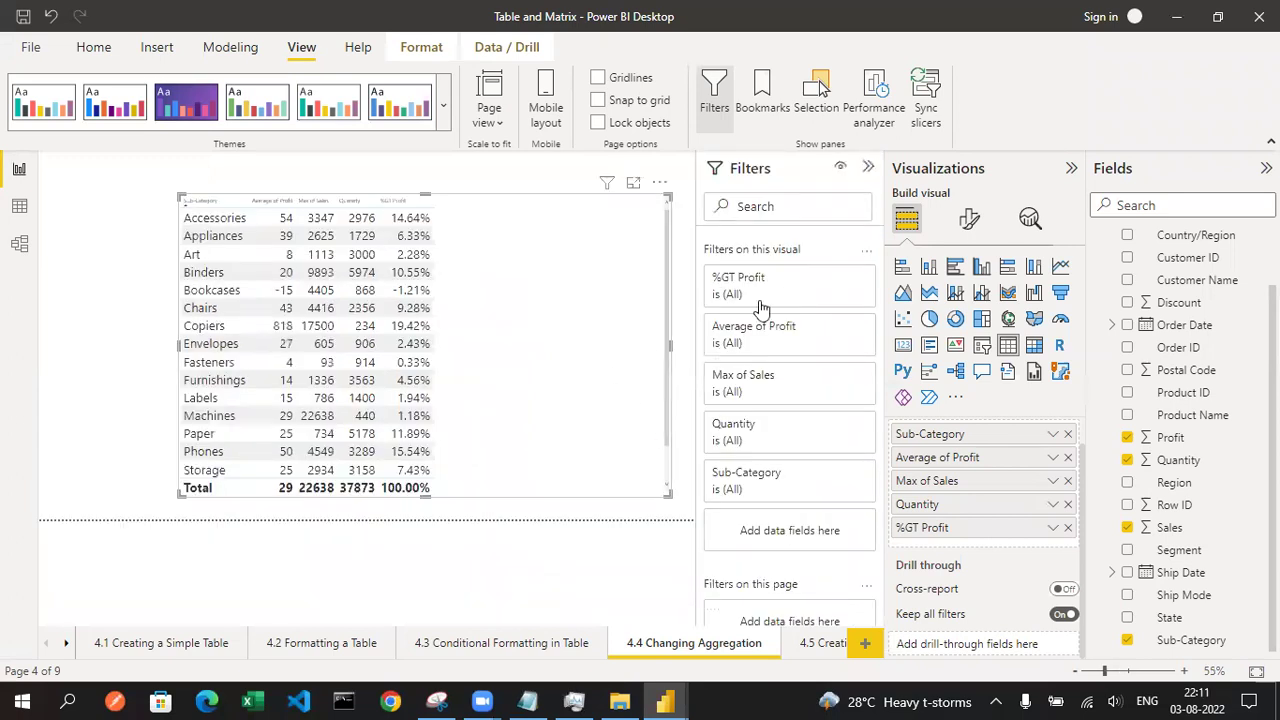
scroll(760, 460, "down", 2)
scroll(780, 428, "up", 2)
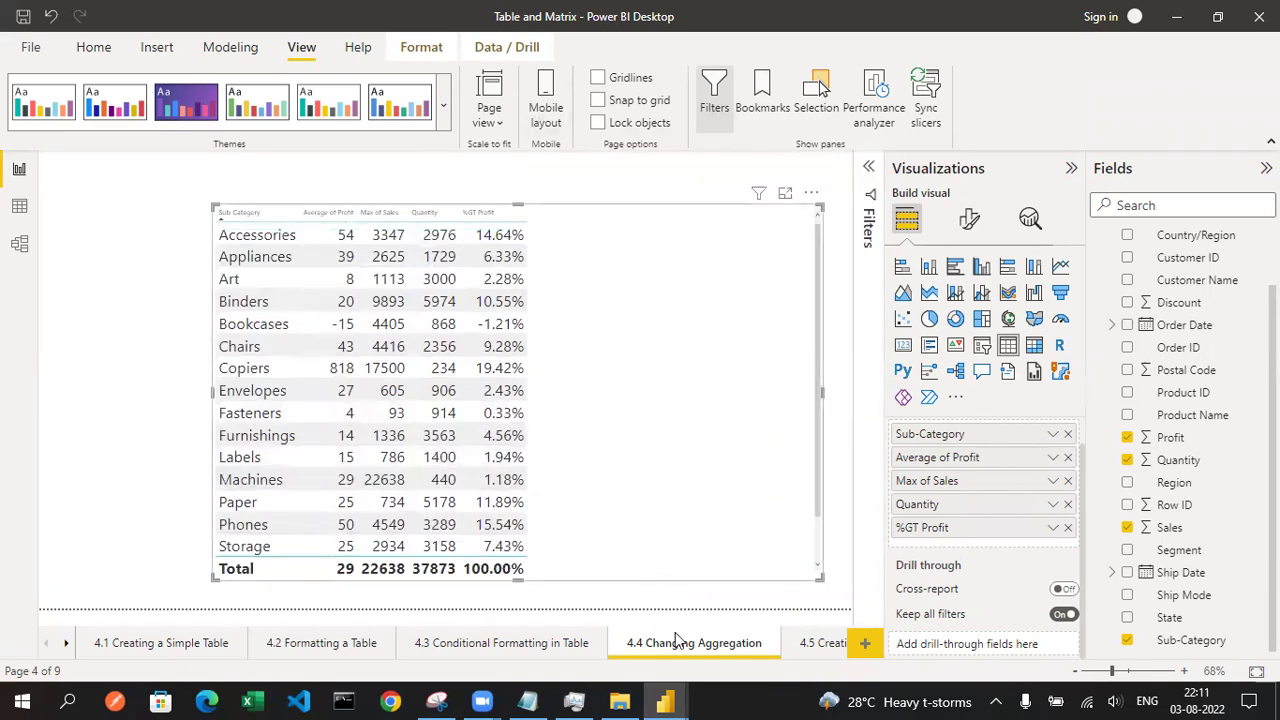
Open the 4.5 Creating a Matrix page and enlarge the matrix outward from its upper-left corner.
left_click(66, 650)
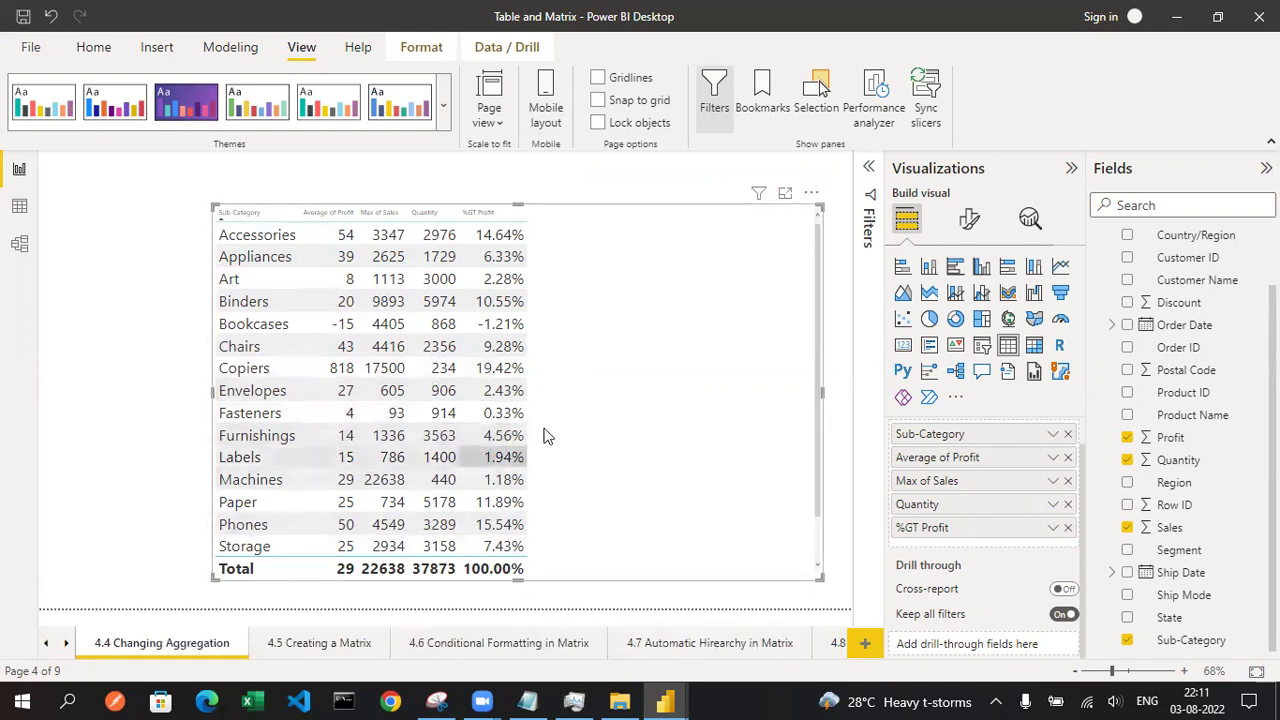
scroll(540, 425, "down", 1)
scroll(500, 450, "up", 1)
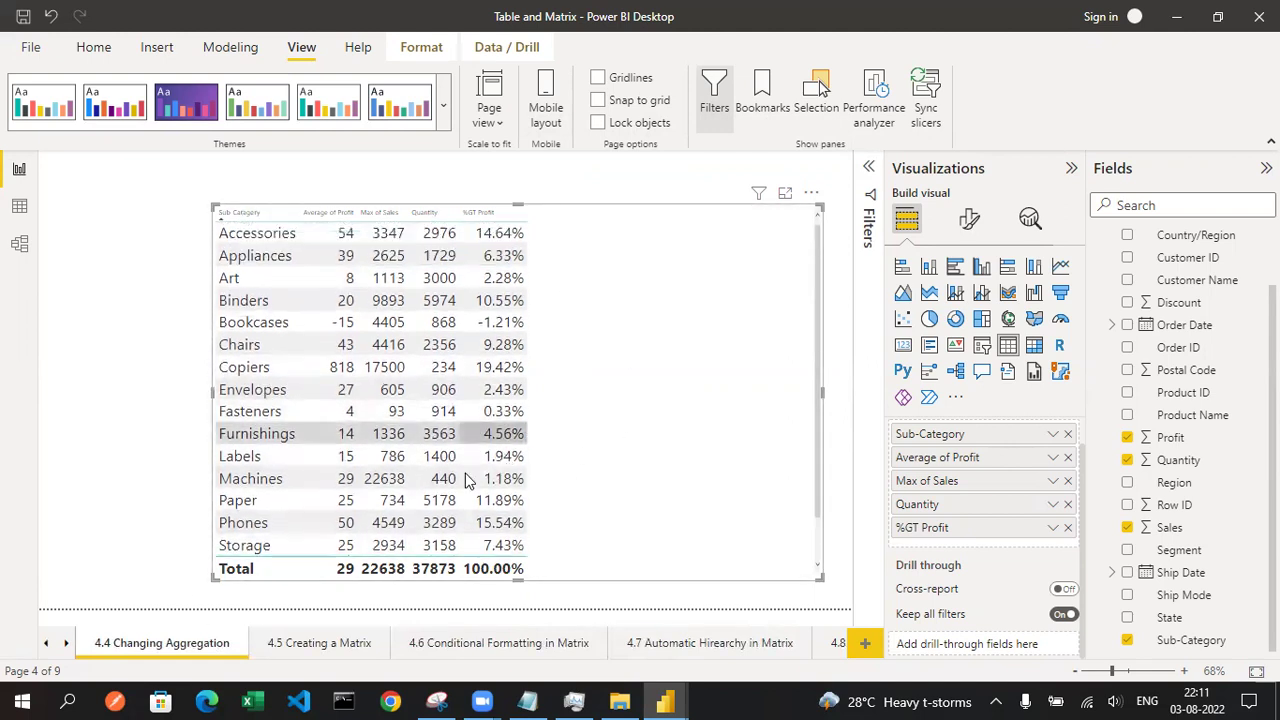
left_click(323, 643)
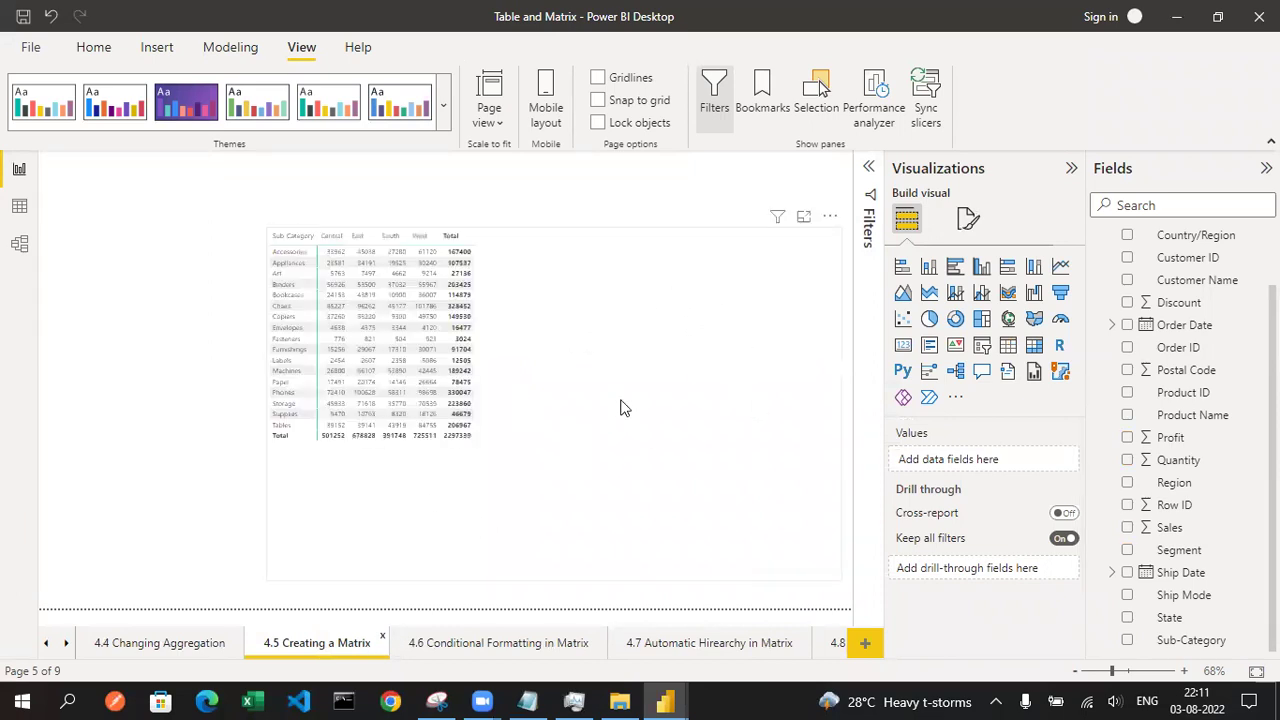
left_click(535, 318)
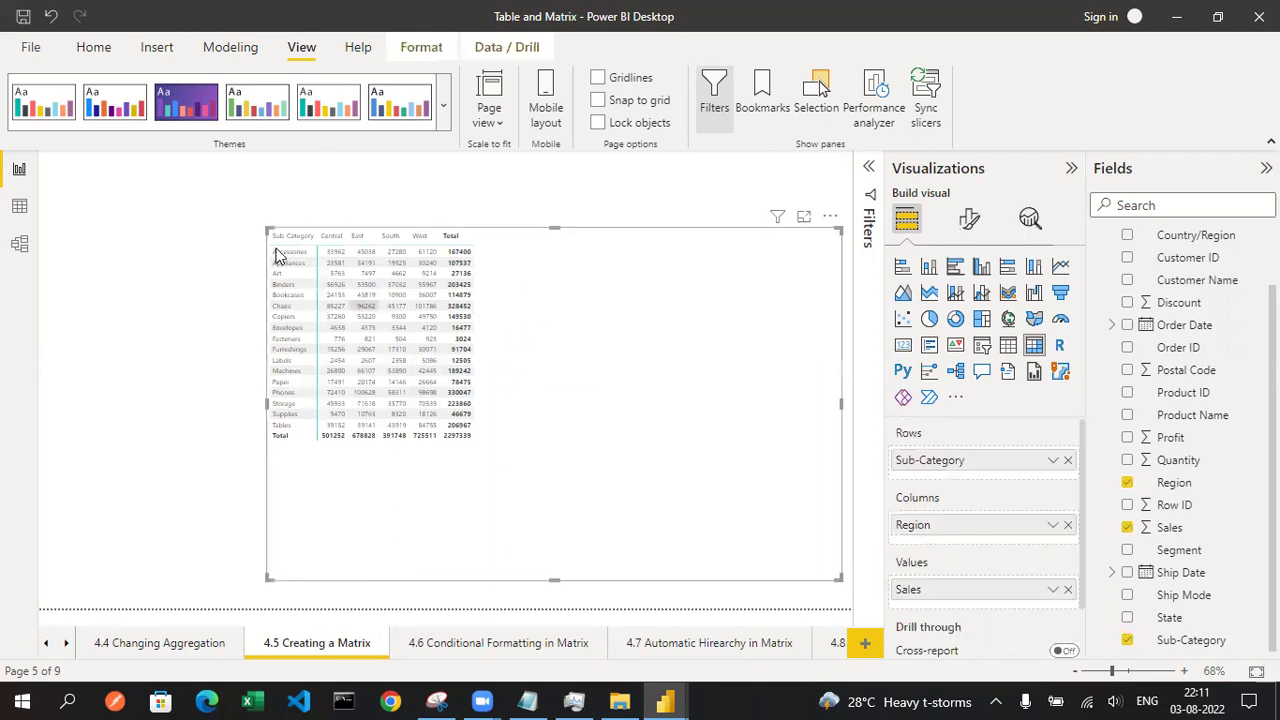
left_click_drag(263, 222, 207, 198)
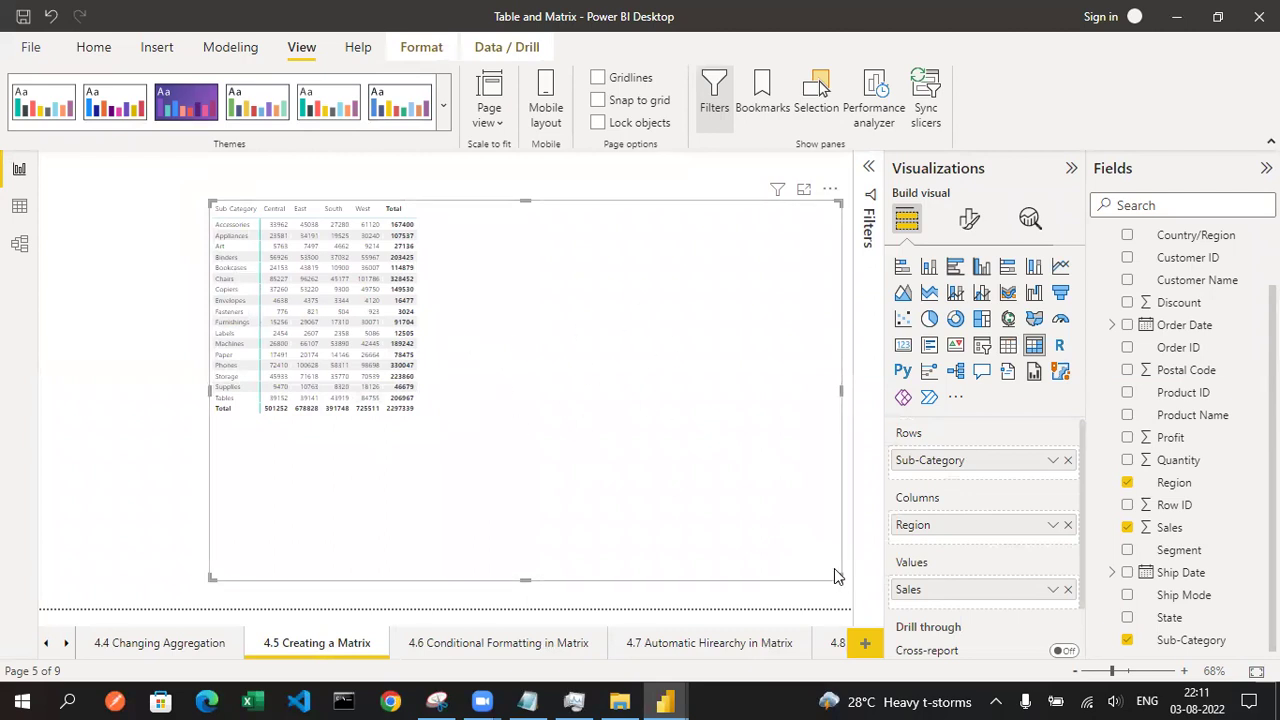
Shrink the matrix from its lower-right corner to fit closely around its data, and briefly highlight the Copiers value for West.
left_click_drag(836, 572, 586, 460)
left_click_drag(495, 432, 508, 440)
left_click(351, 288)
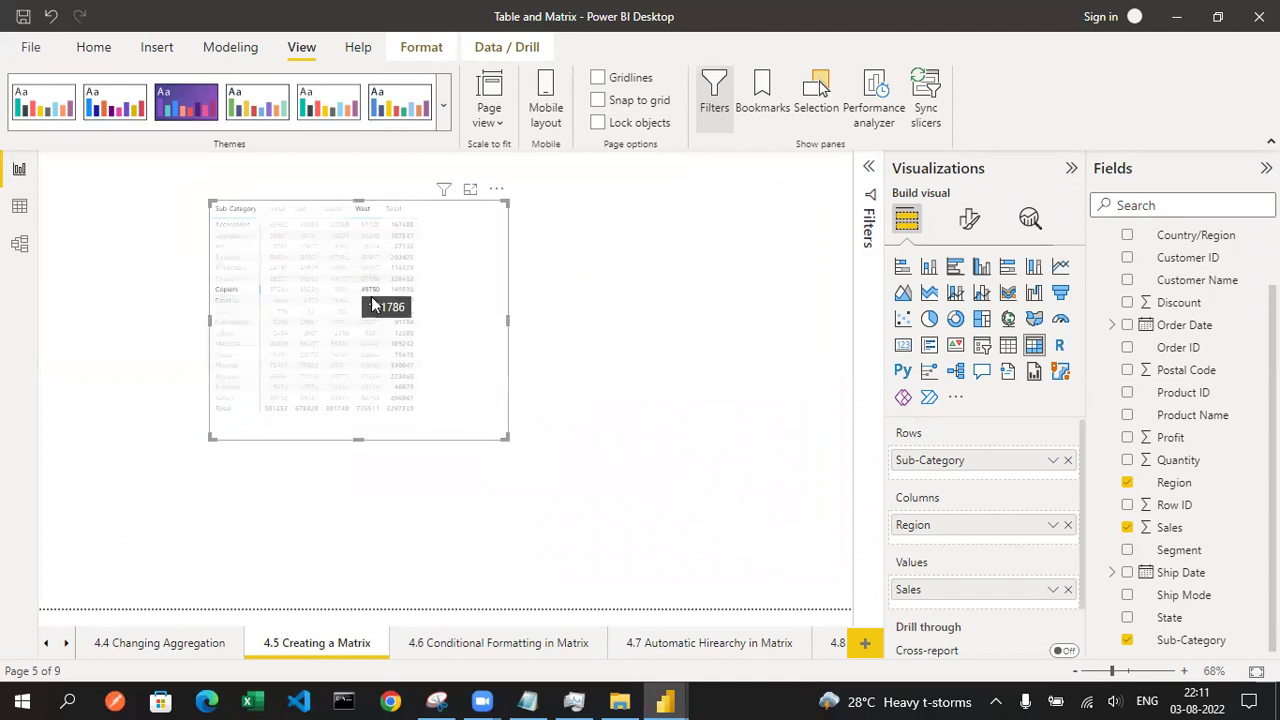
left_click(446, 343)
Enlarge the matrix from its lower-right corner to cover most of the page and display it in focus mode.
left_click_drag(505, 438, 792, 568)
left_click(386, 269)
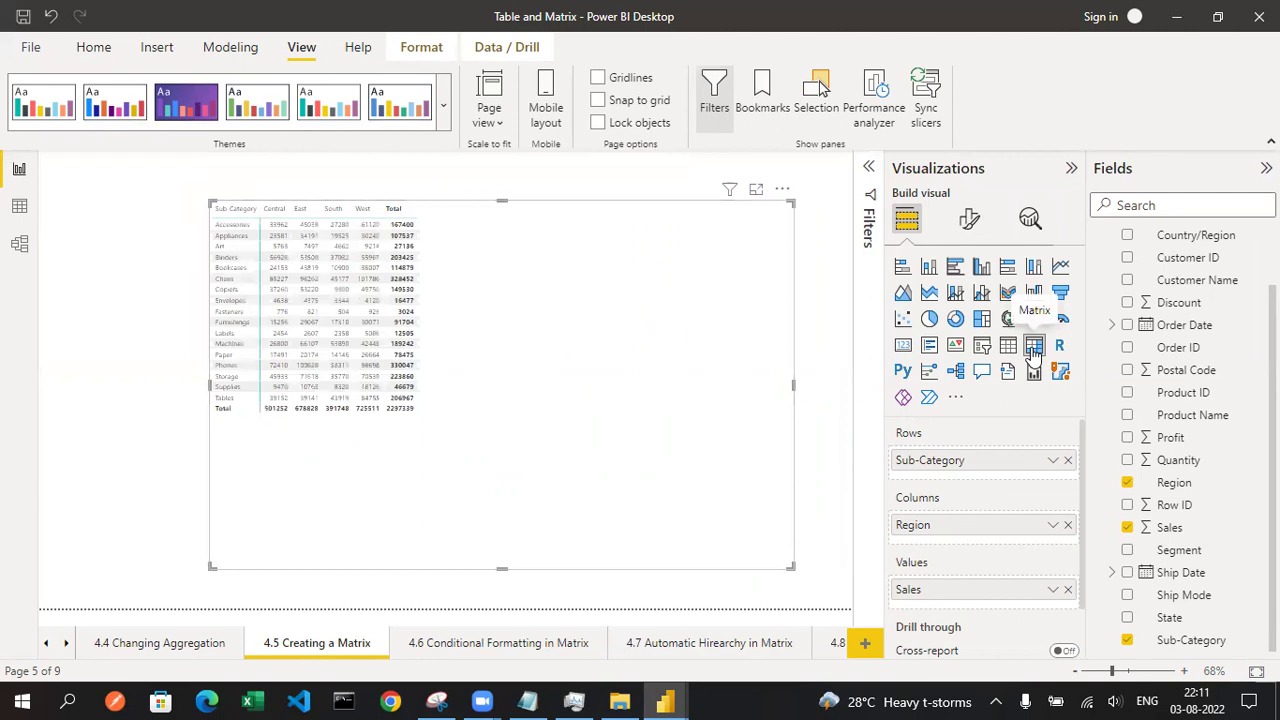
left_click(756, 192)
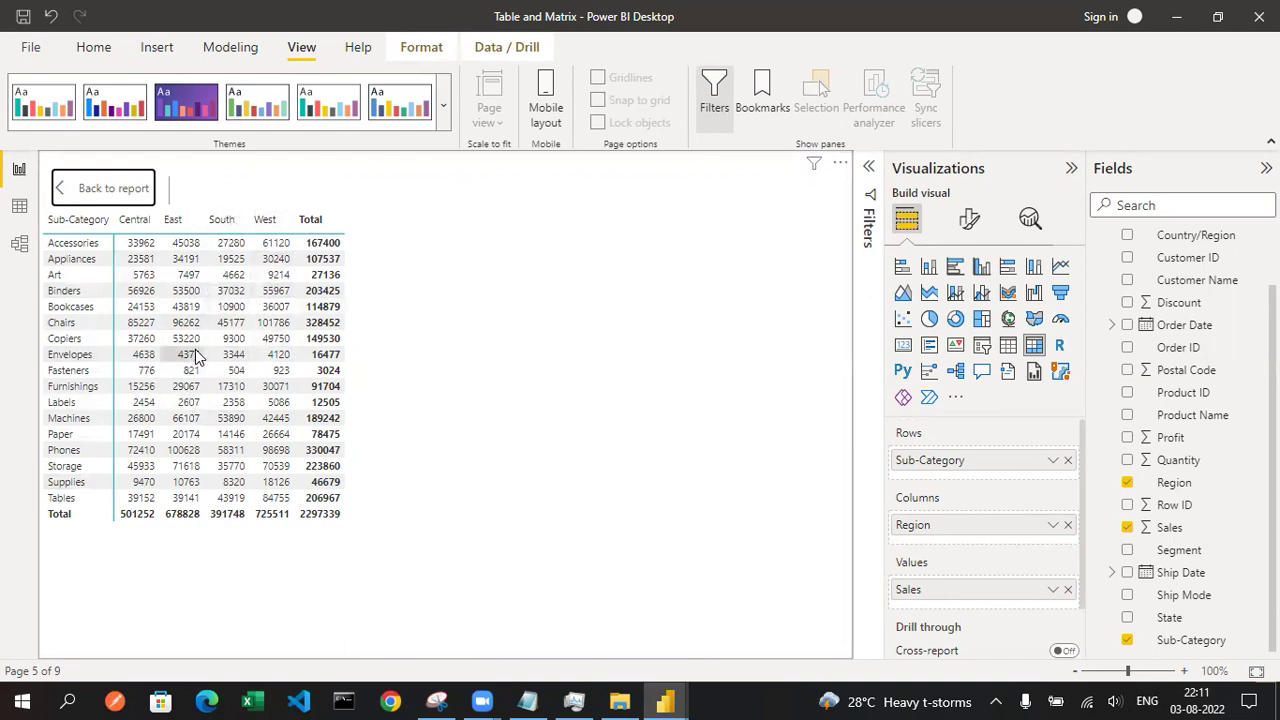
mouse_move(196, 356)
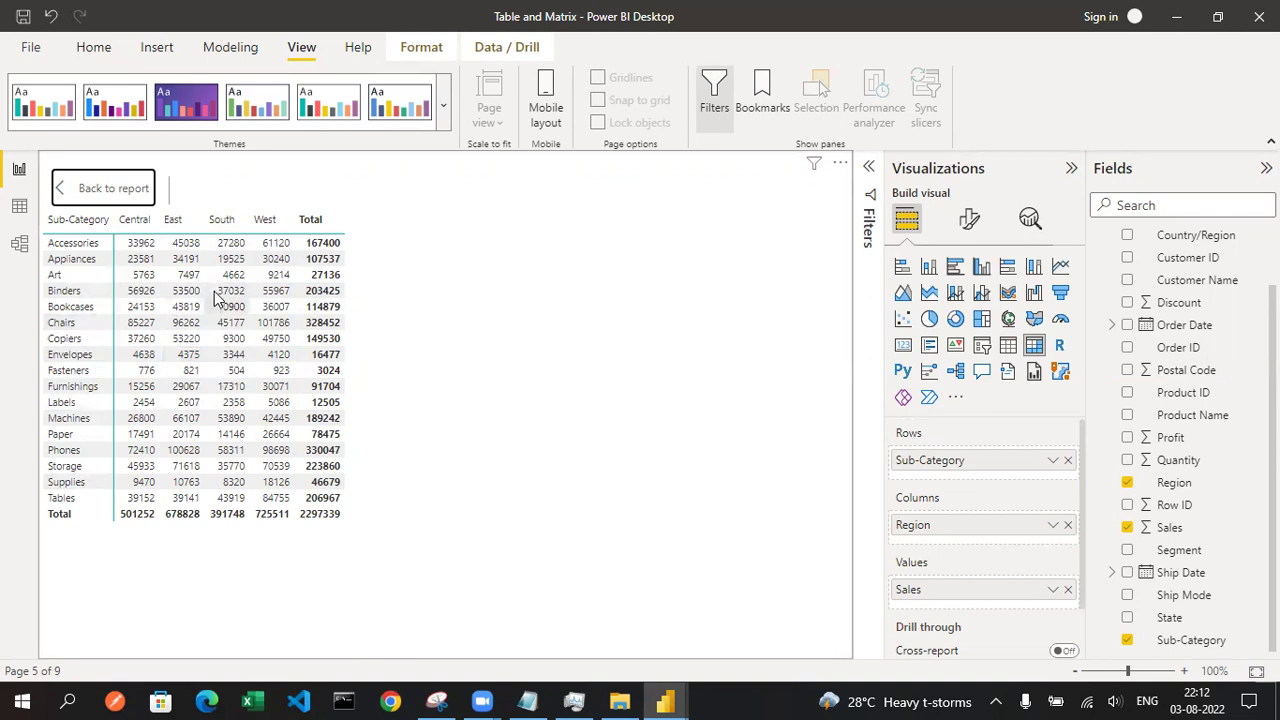